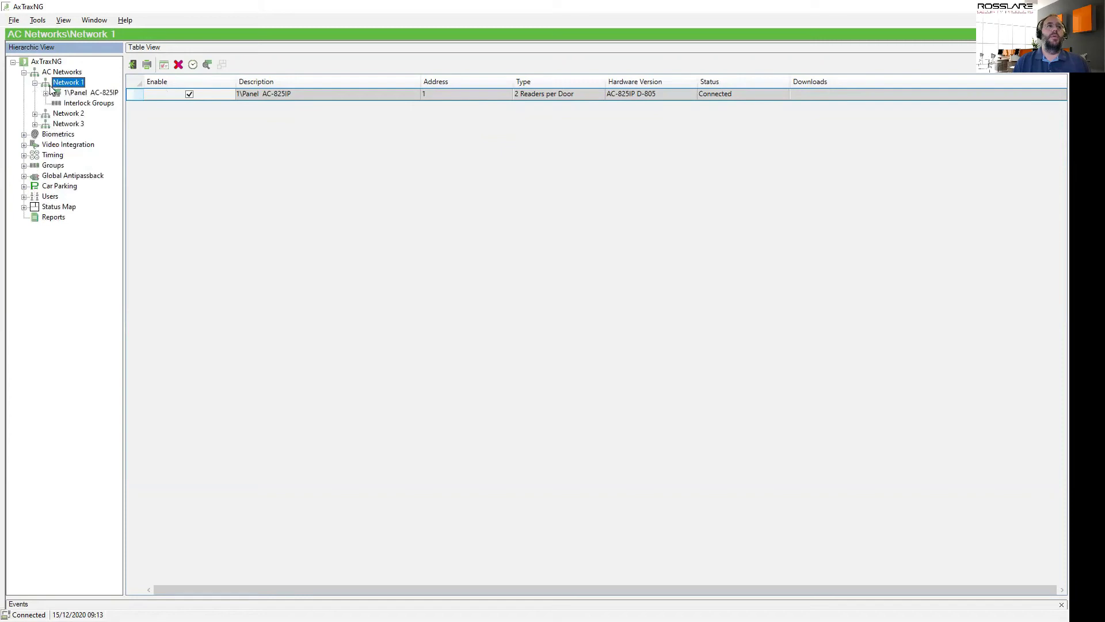
Step: Start a new AC link on Network 1's AC-825IP panel with Reader 1 as source and the event "Output Group selected by user"
double_click(60, 94)
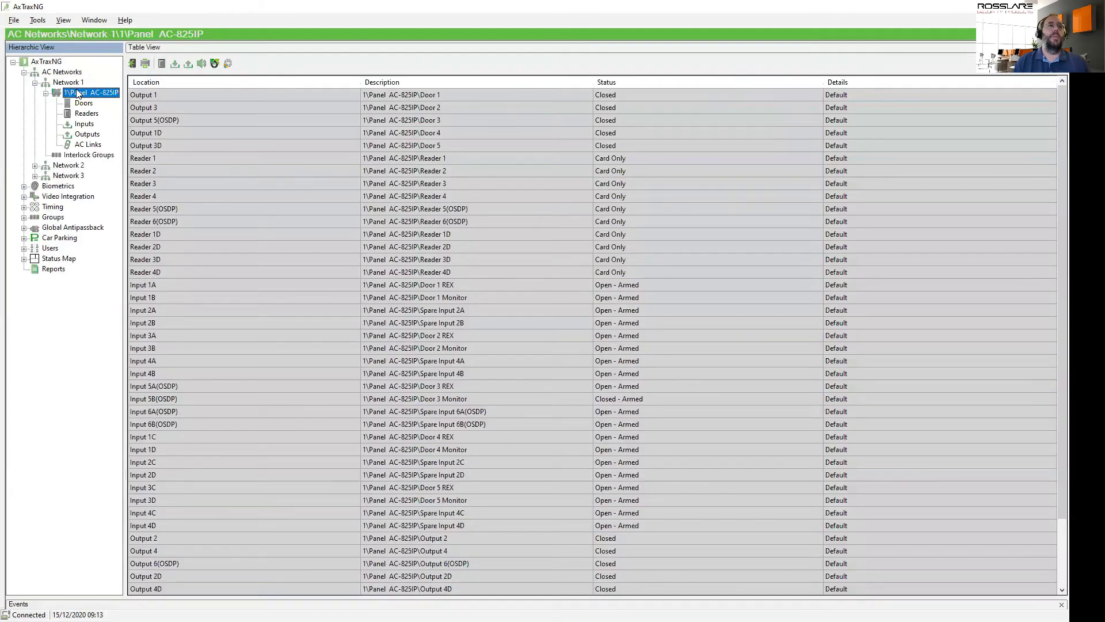
click(97, 145)
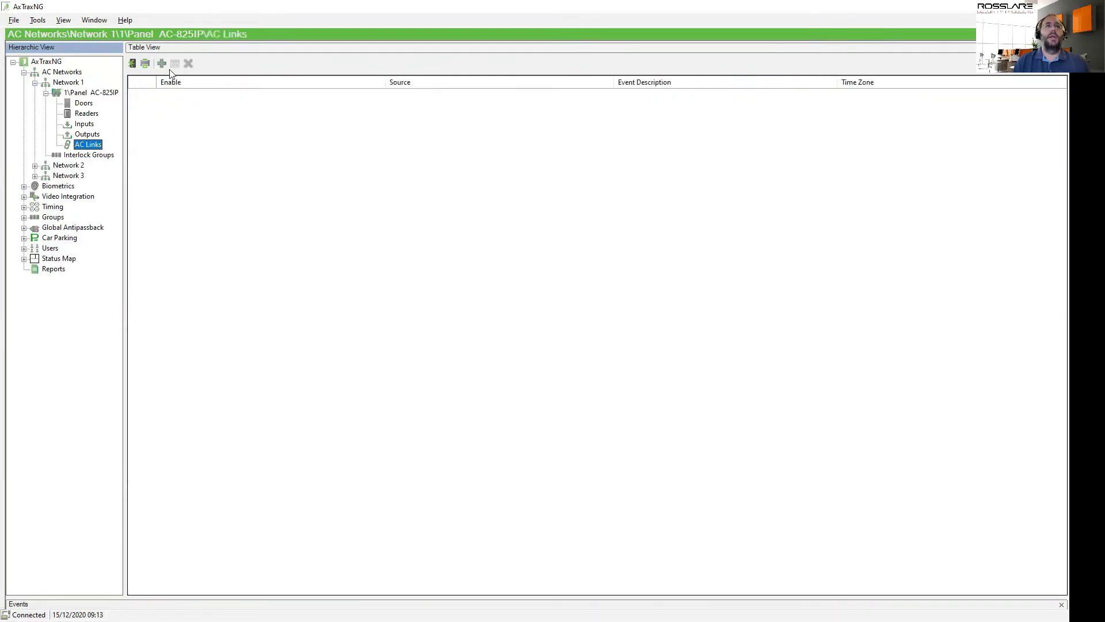
click(165, 64)
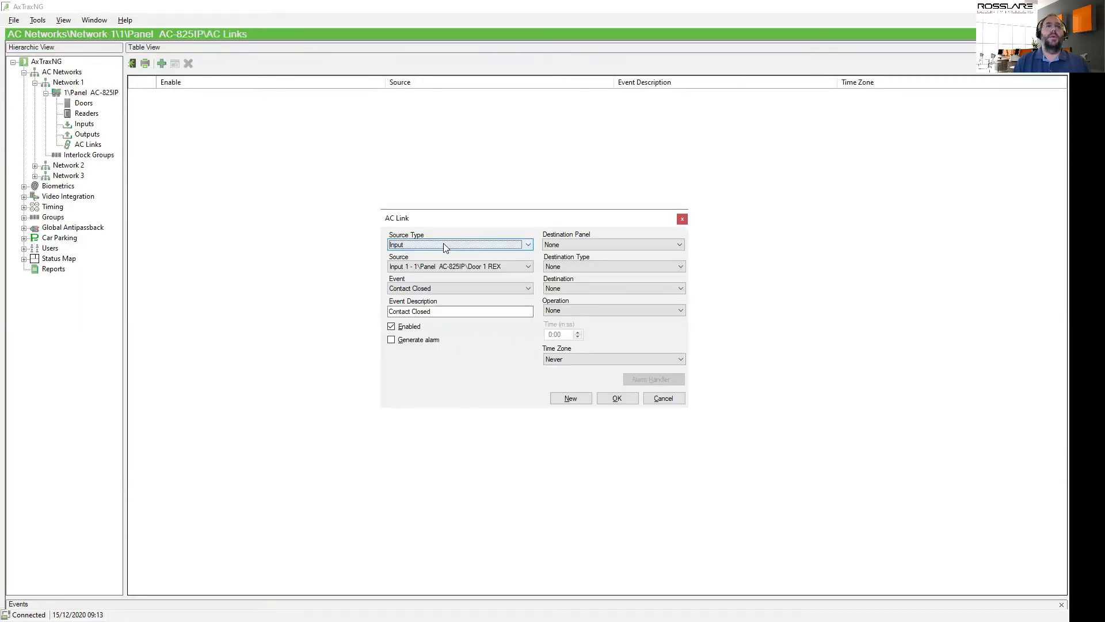
click(527, 245)
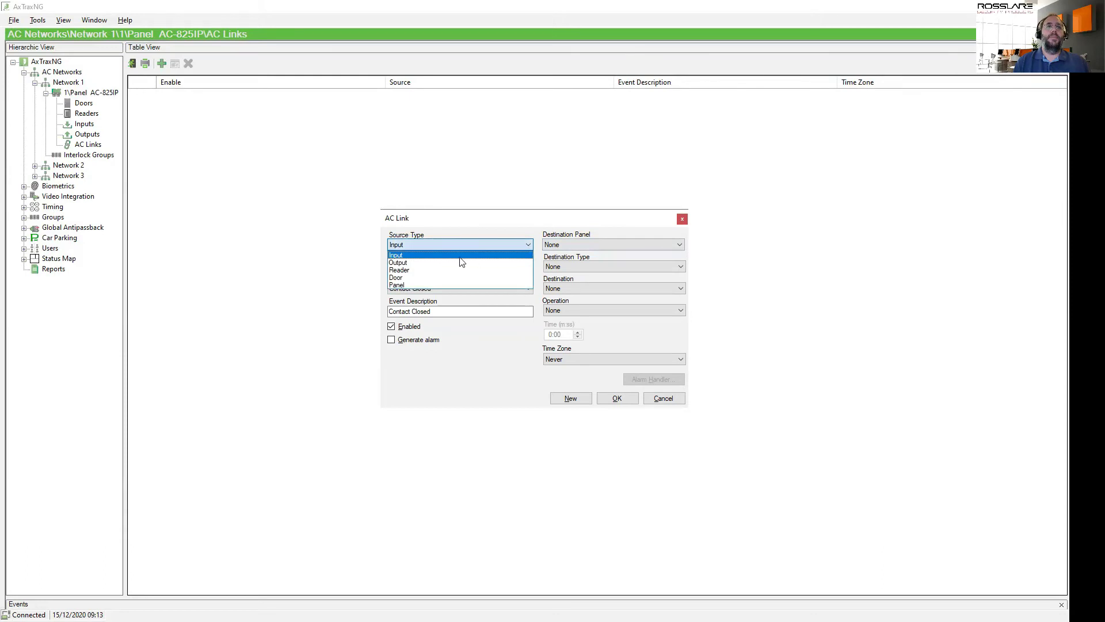
click(444, 270)
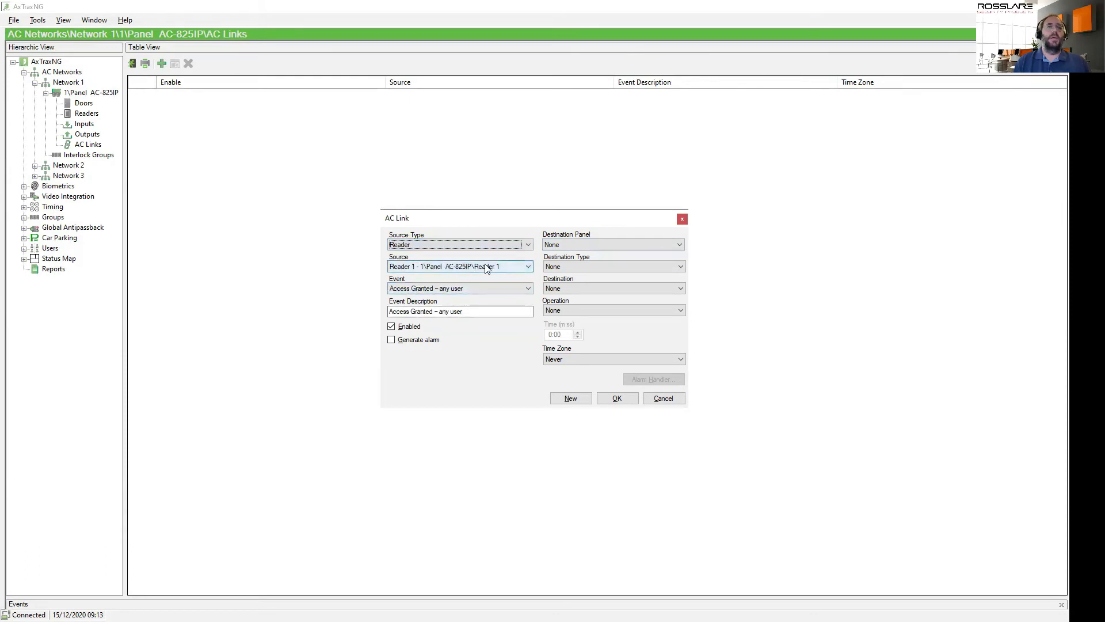
click(486, 286)
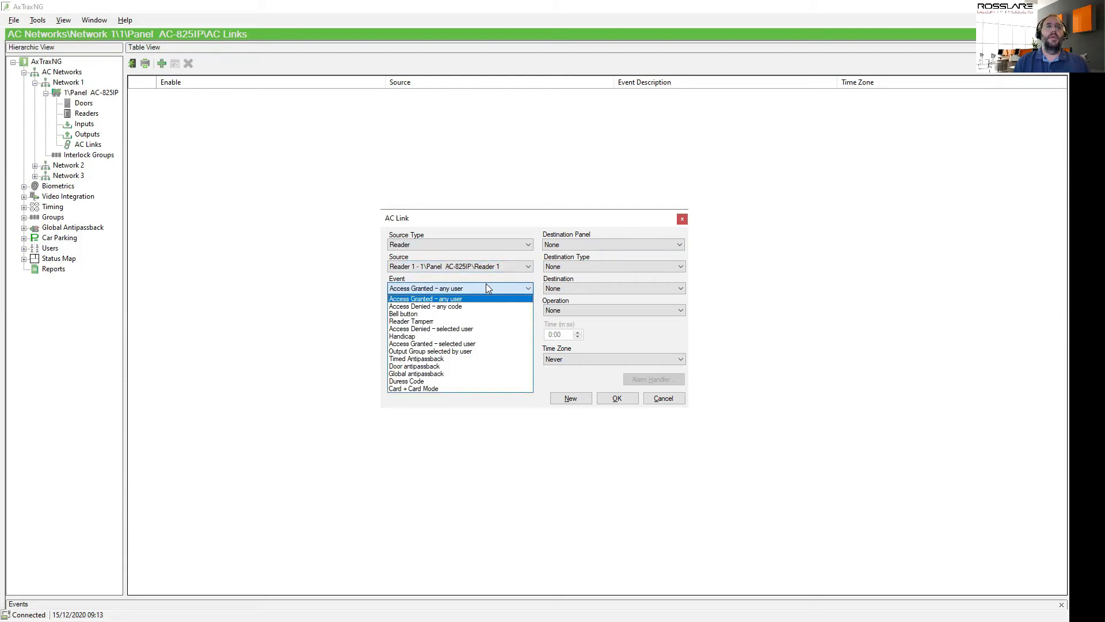
click(464, 352)
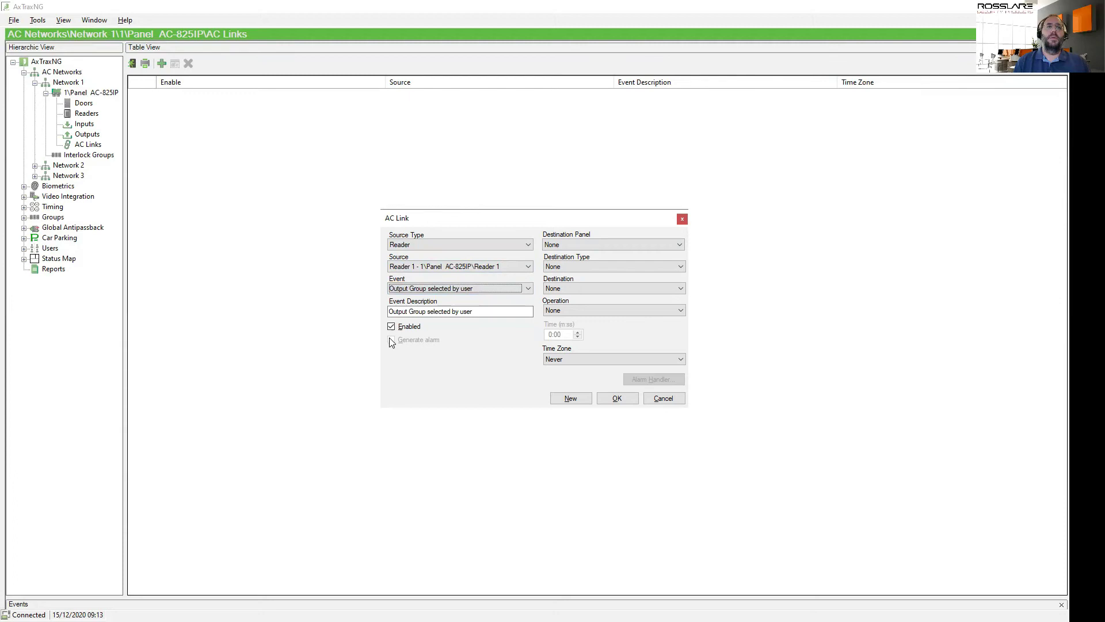
Step: Set the link's time zone to Always, destination panel to 1\Panel AC-825IP and destination type to User's Output Group, and save it
click(571, 358)
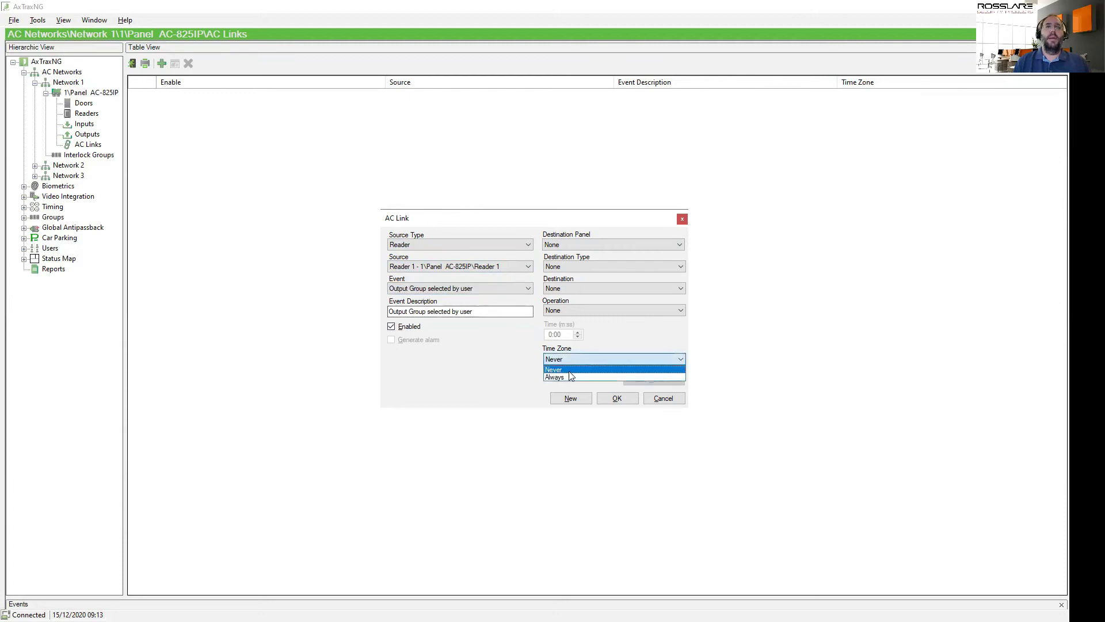
click(567, 377)
click(595, 247)
click(583, 263)
click(586, 268)
click(573, 286)
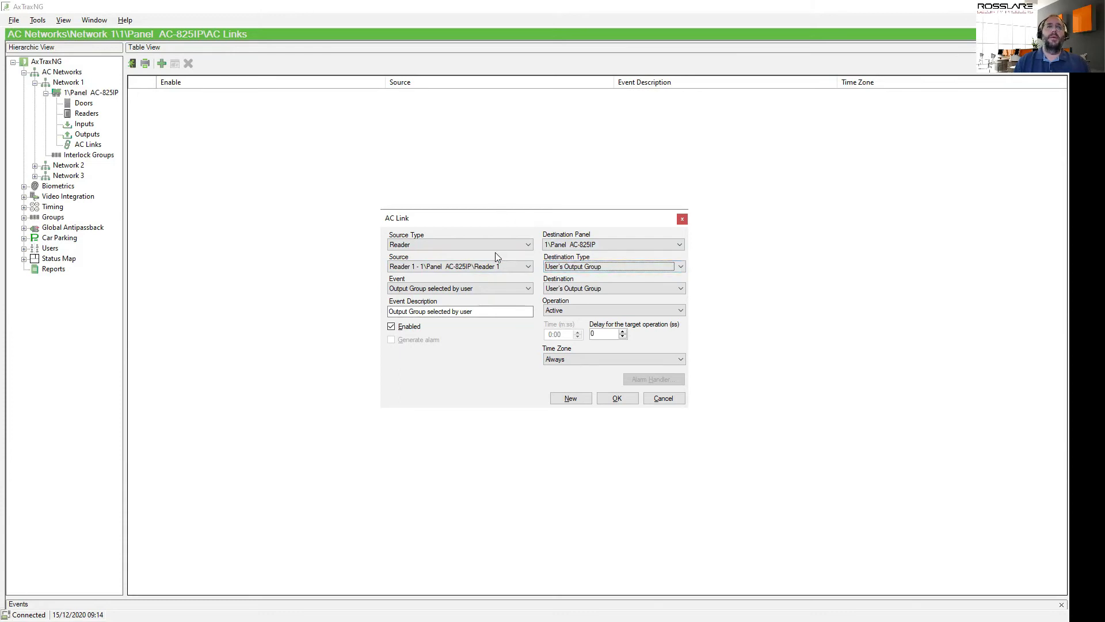
click(616, 398)
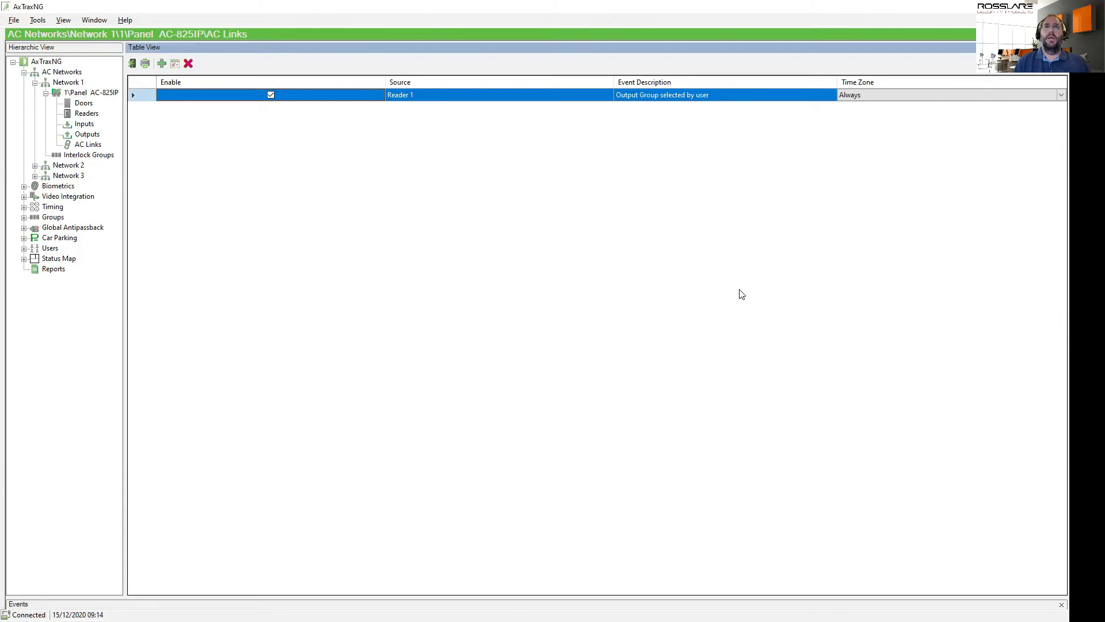
Step: Change the panel's output descriptions to "Floor 1" for Output 5(OSDP) and "Floor 2" for Output 6(OSDP)
click(91, 135)
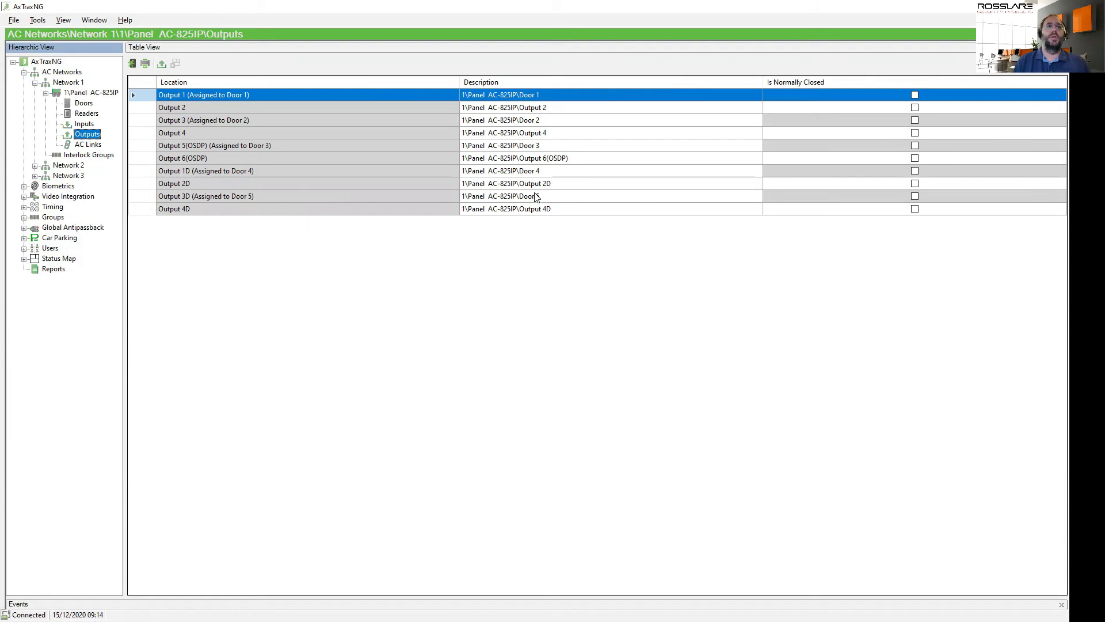
click(543, 145)
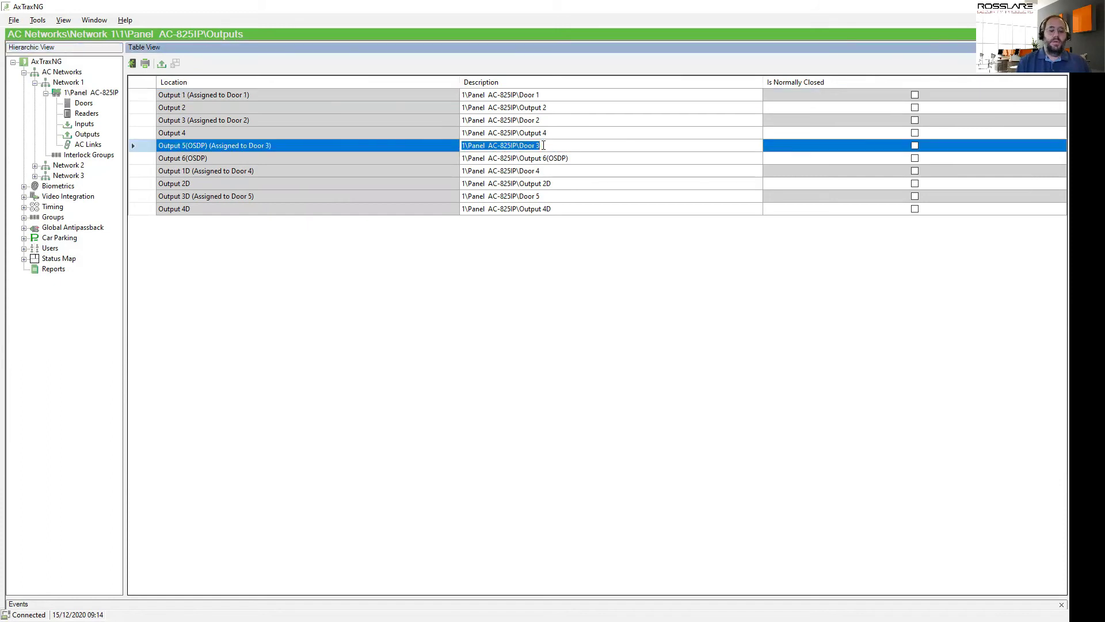
text(Floor)
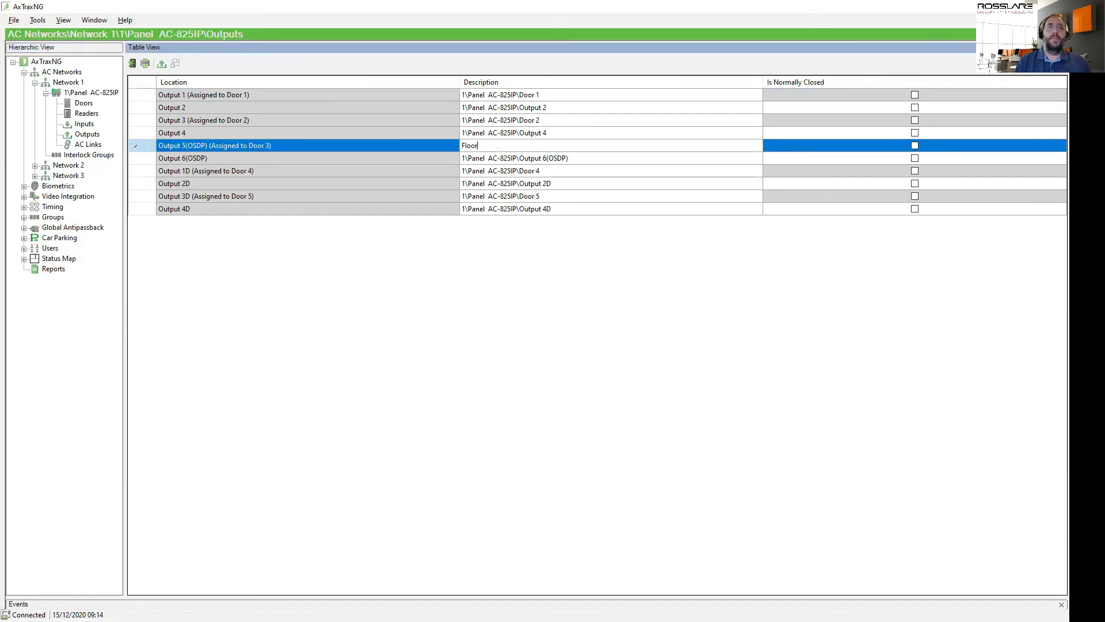
click(563, 161)
text(Floor 2)
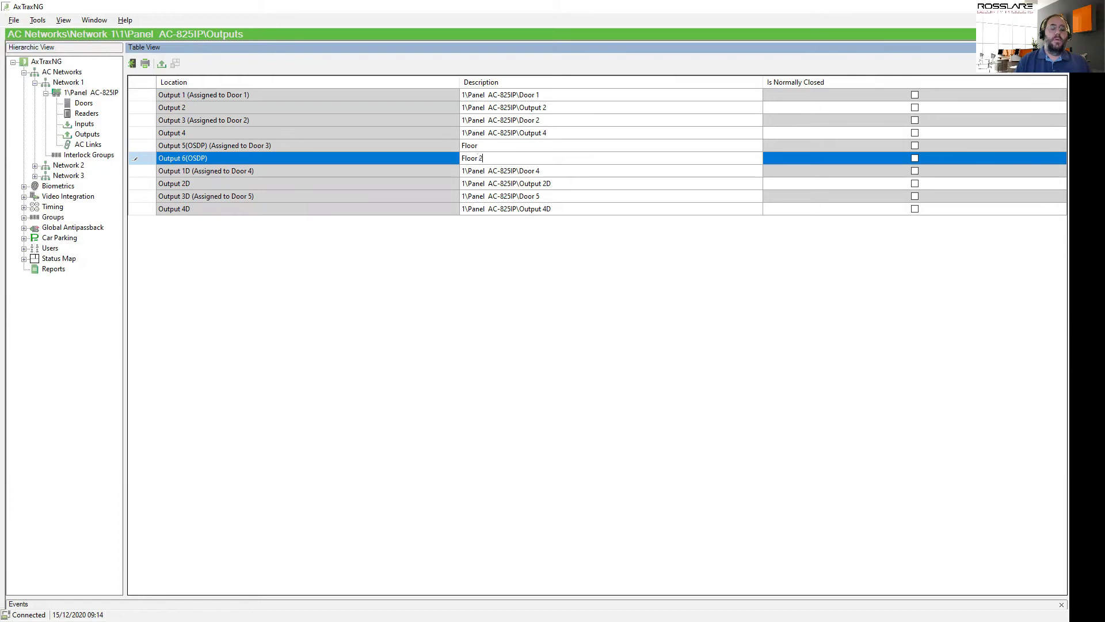
click(512, 148)
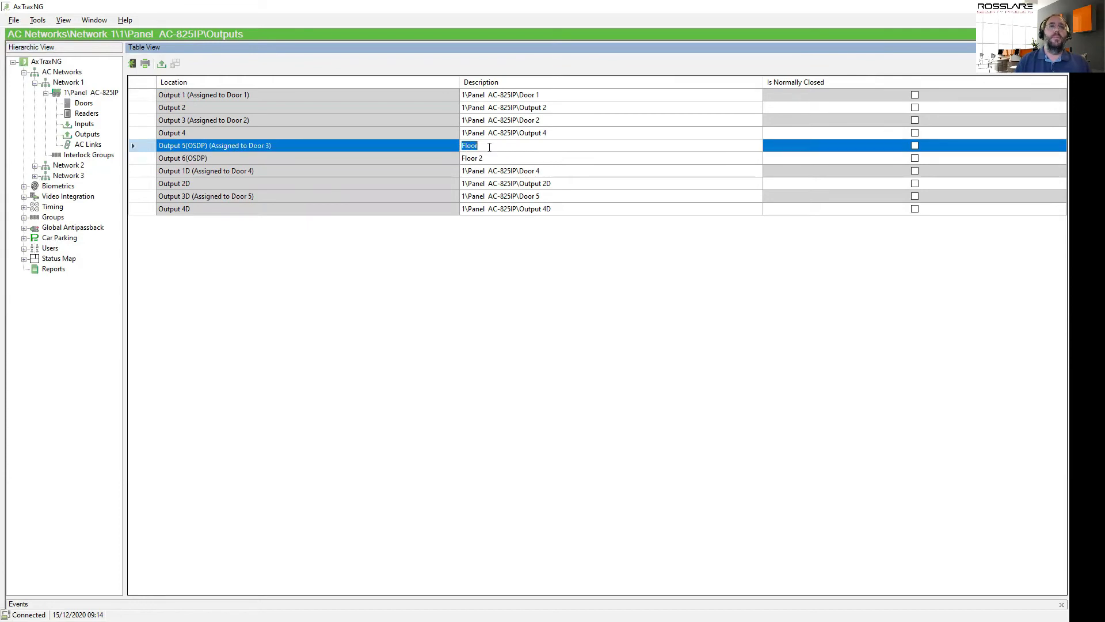
key(BackSpace)
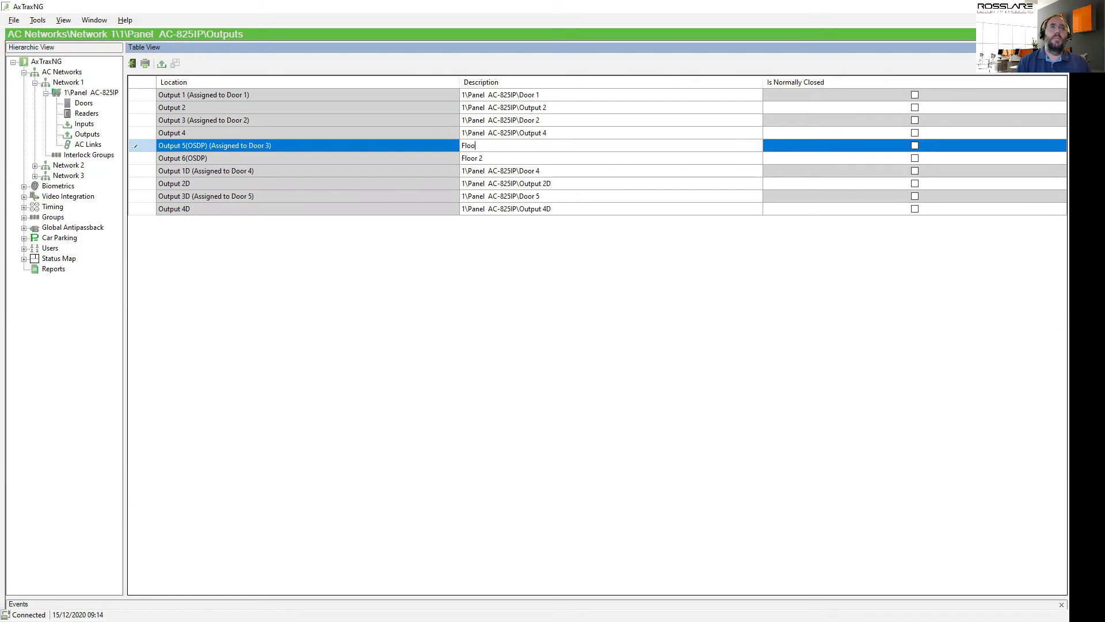
Step: Change the description of Output 1D to "Floor 3" and of Output 2D to "Floor 4"
click(485, 170)
text(Floor 3)
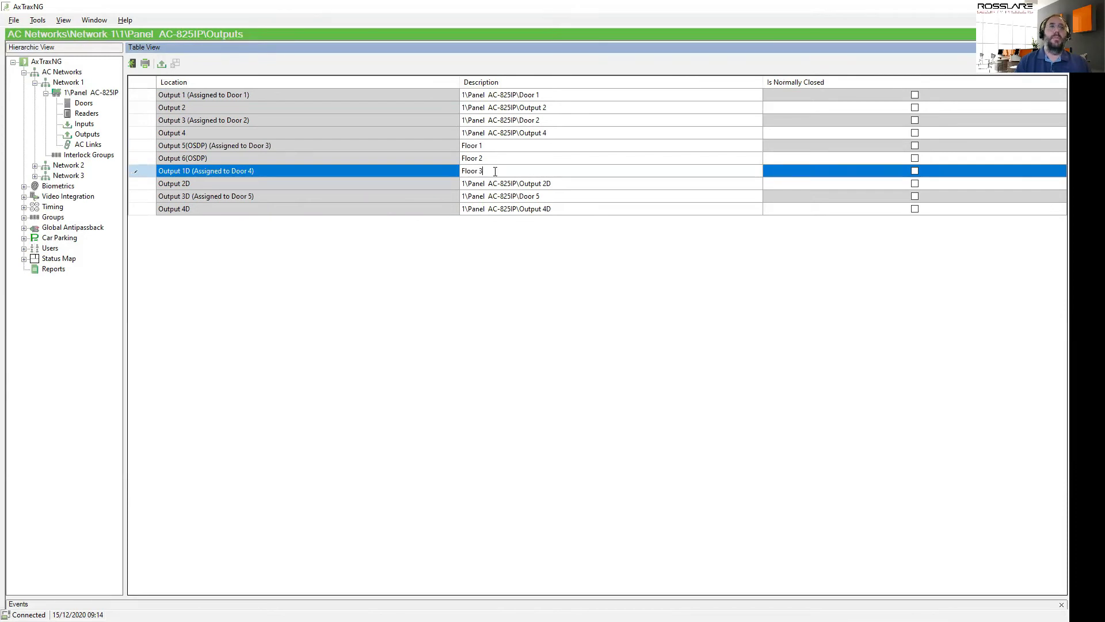
click(471, 183)
text(Floor 4)
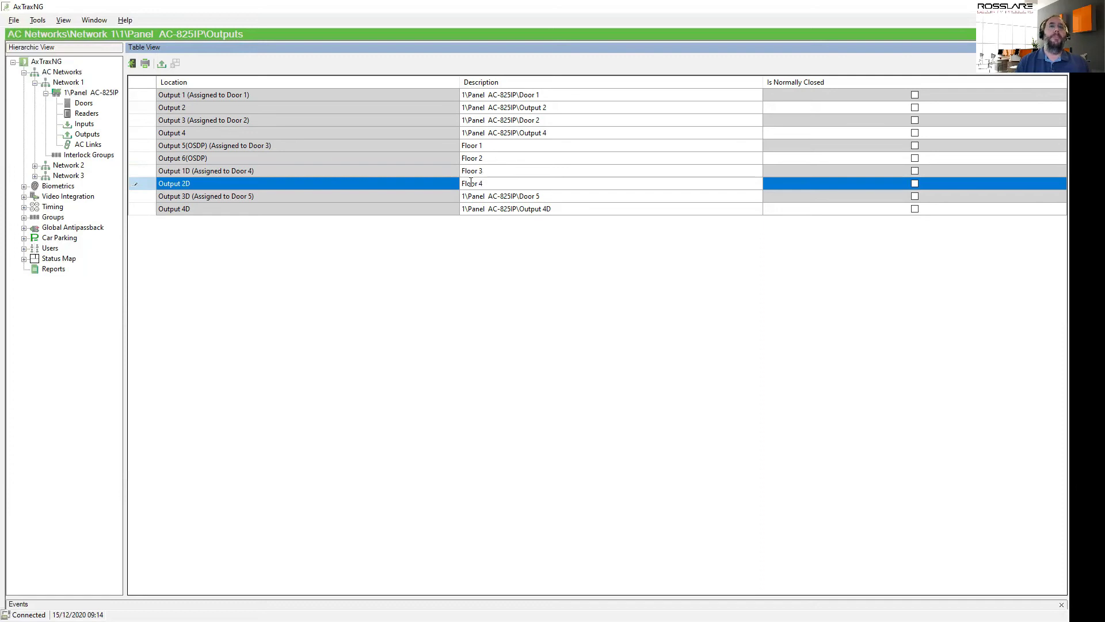
click(145, 171)
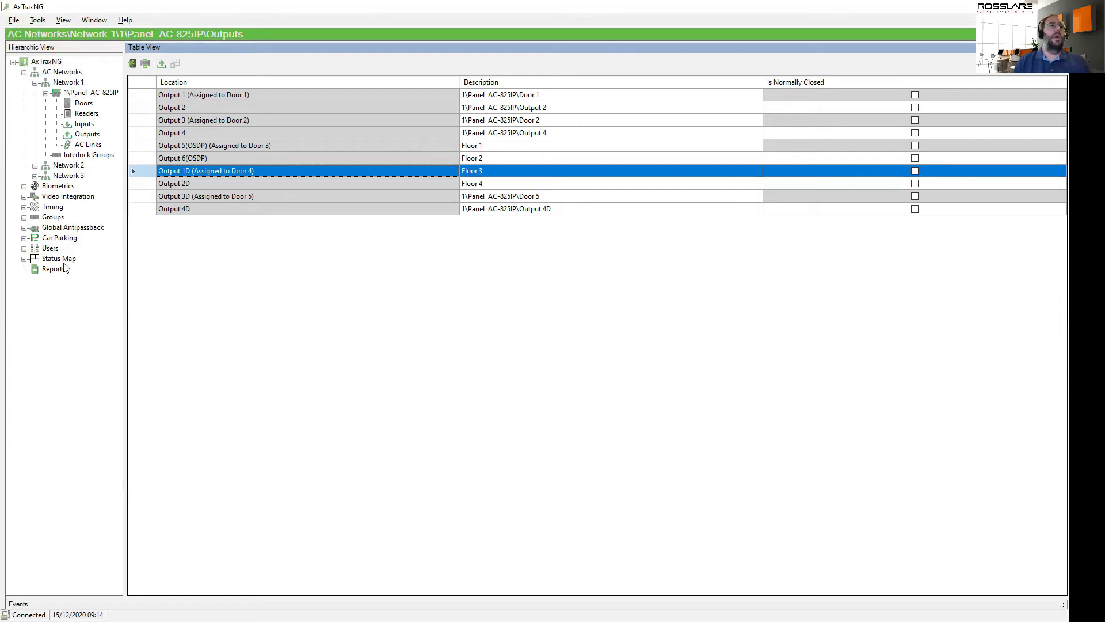
Step: Create an output group named "Floor 1+2" containing the Floor 1 and Floor 2 outputs of the Network 1 panel
click(23, 217)
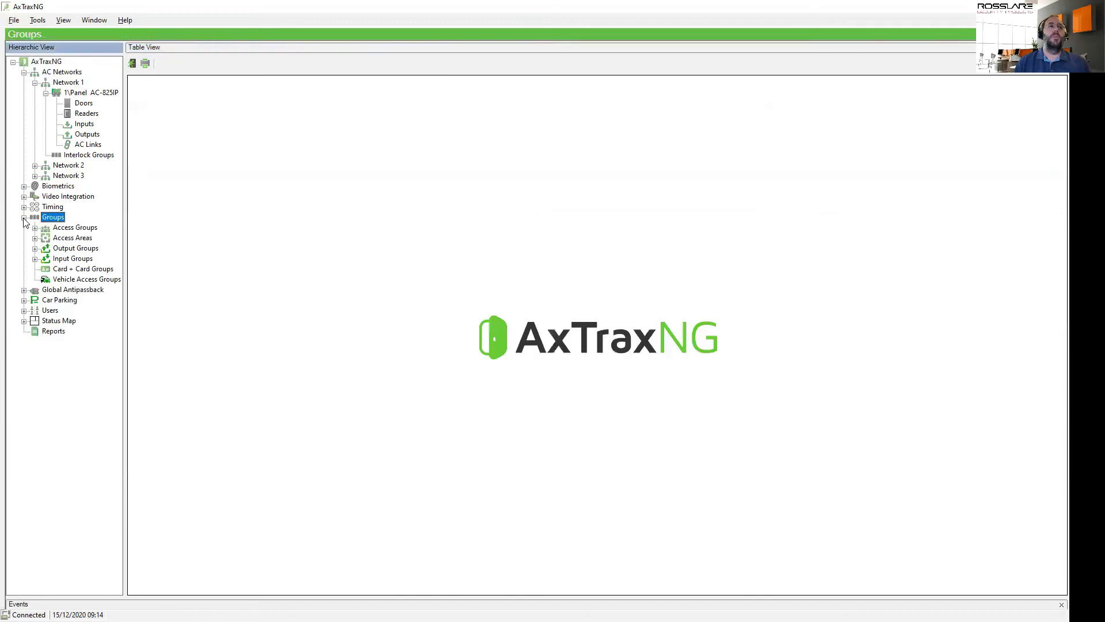
click(37, 249)
click(162, 62)
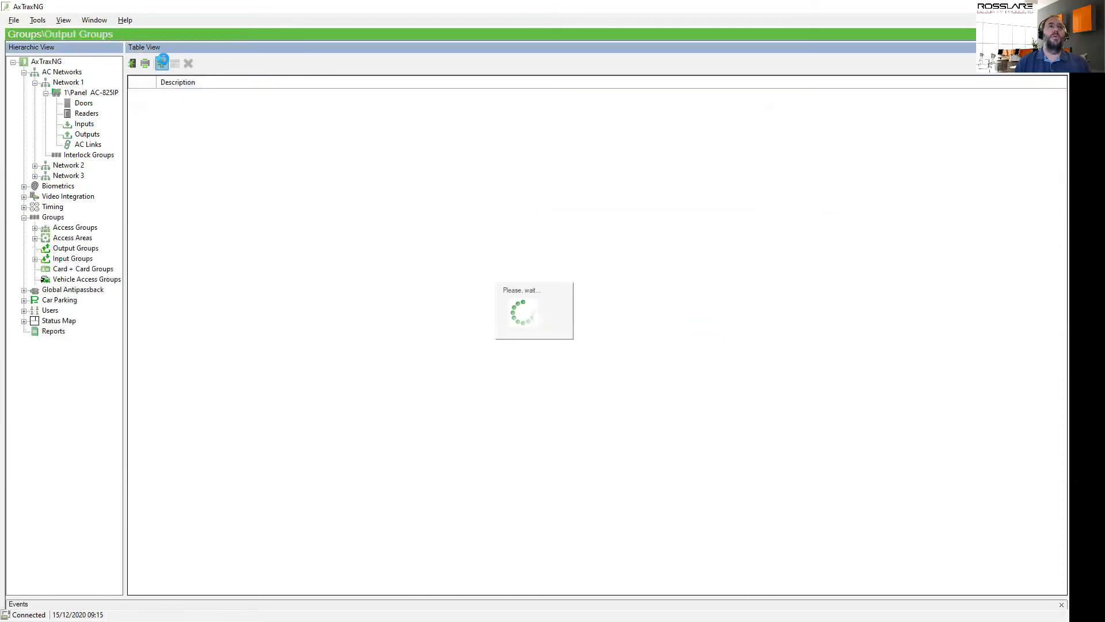
text(Floor)
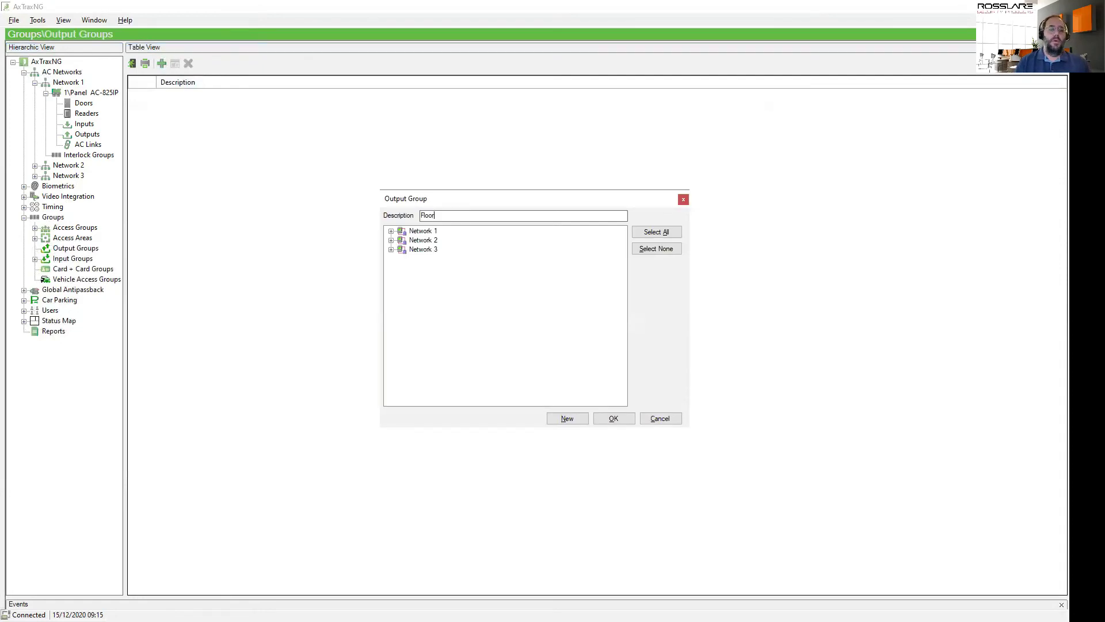
text( 1+2)
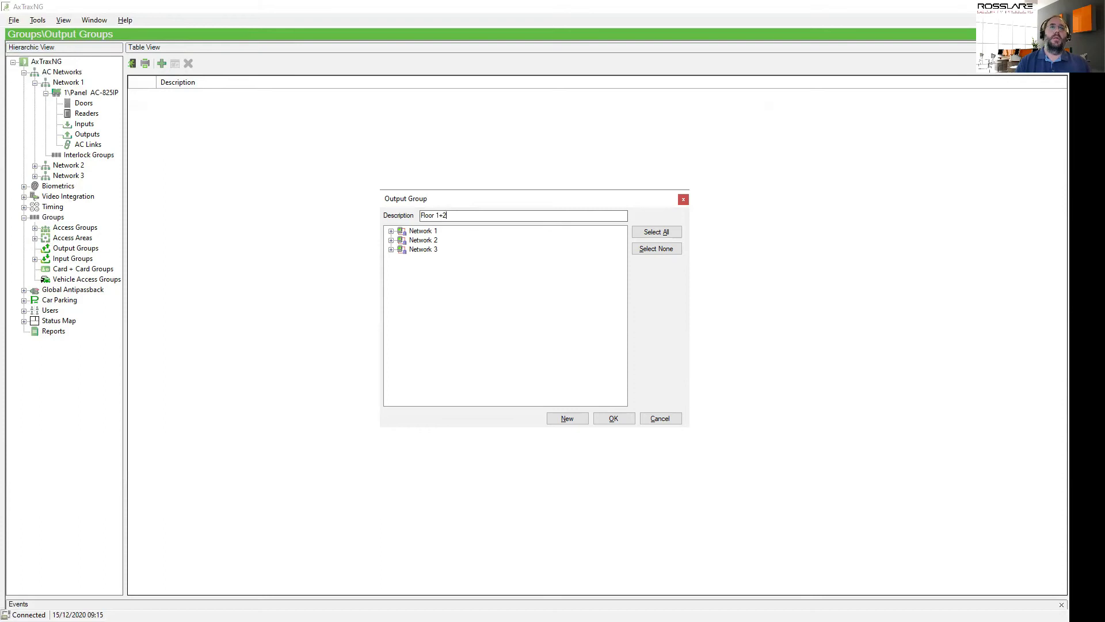
click(390, 231)
click(403, 249)
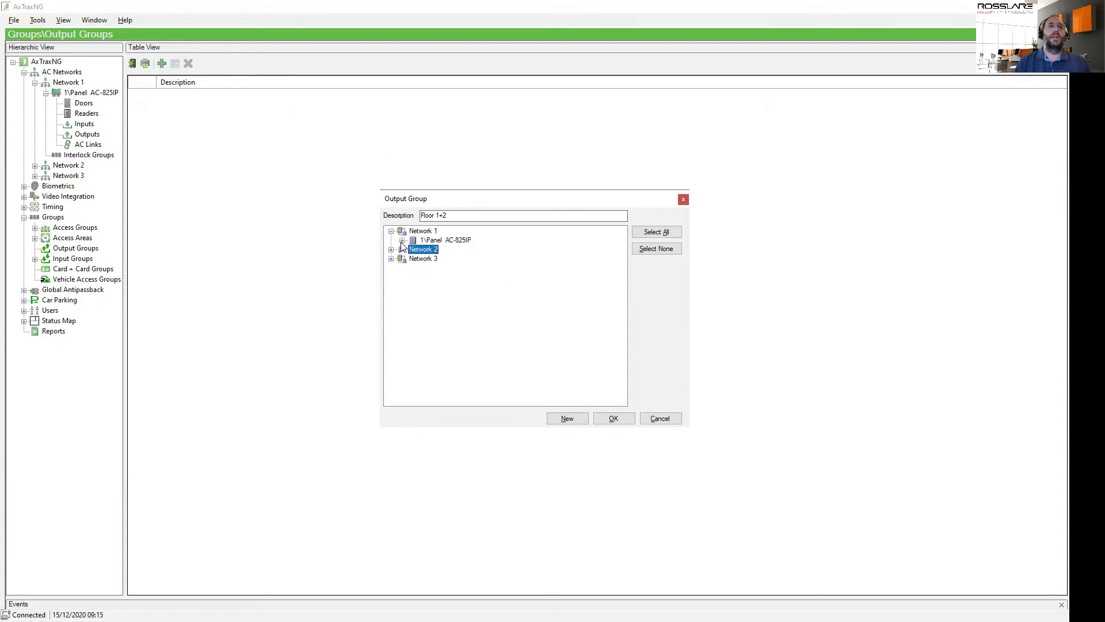
click(402, 241)
click(423, 287)
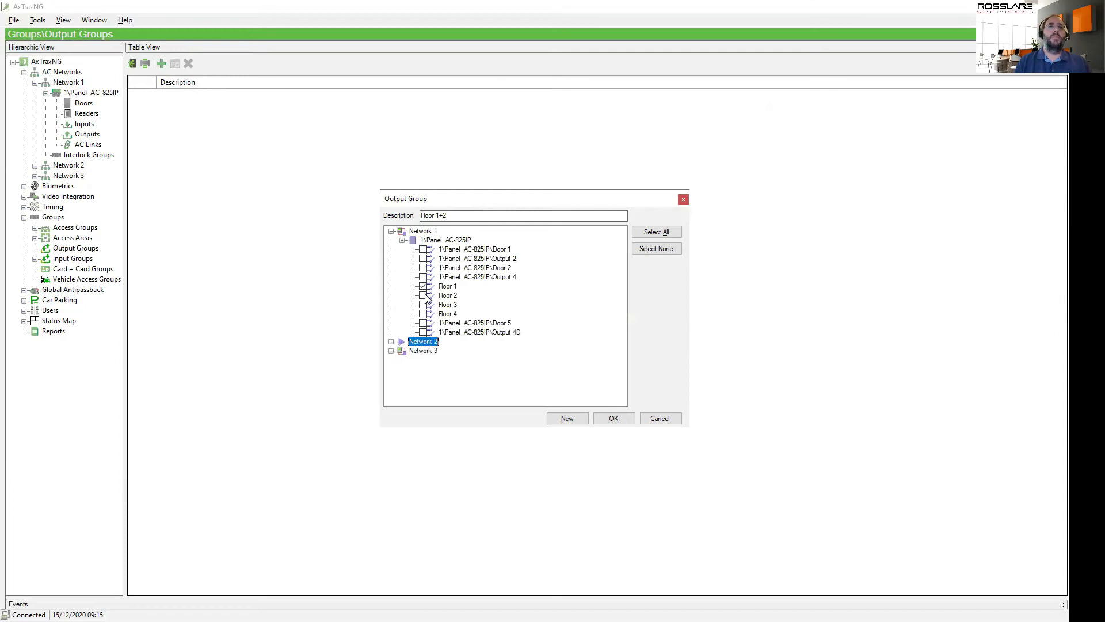
click(613, 418)
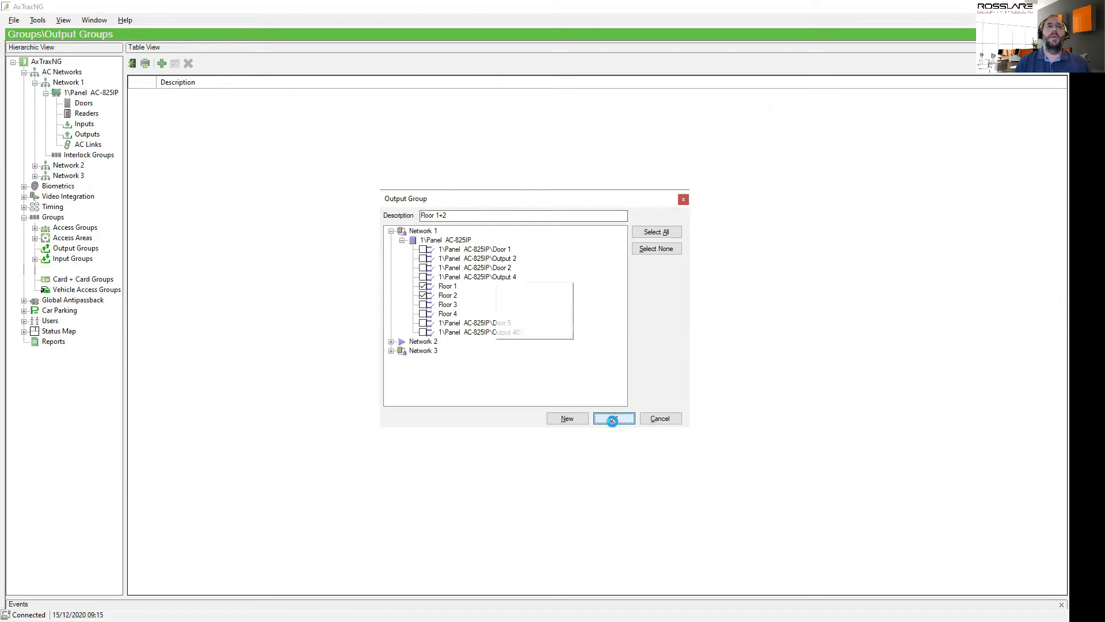
Step: Create a second output group named "Floor 4" from the outputs of the Network 1 panel
click(162, 64)
text(Floor 4)
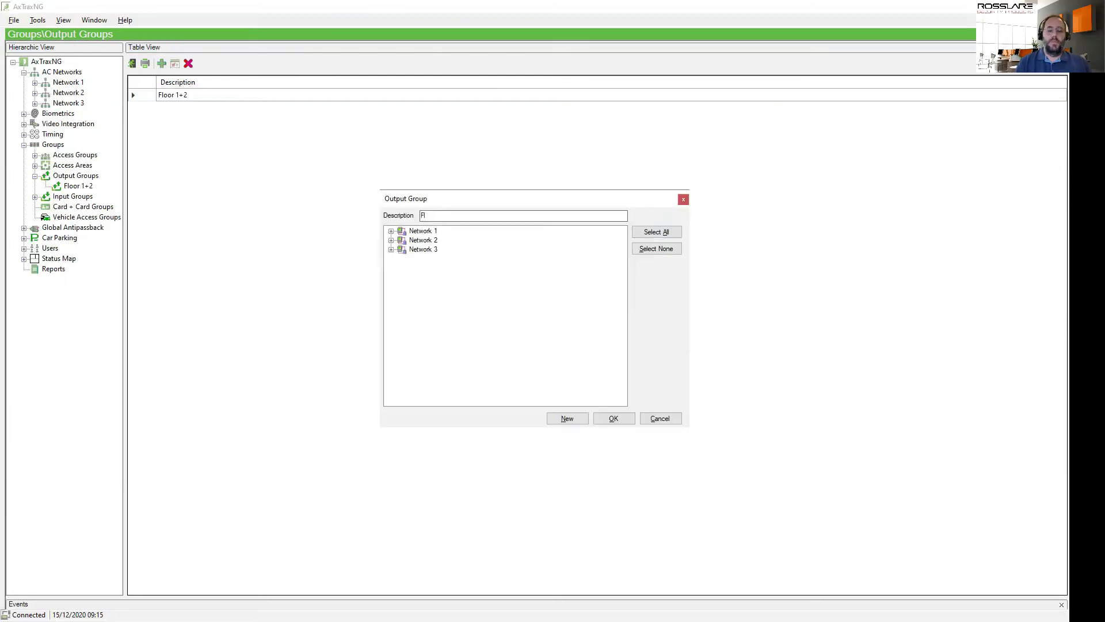
click(391, 230)
click(402, 240)
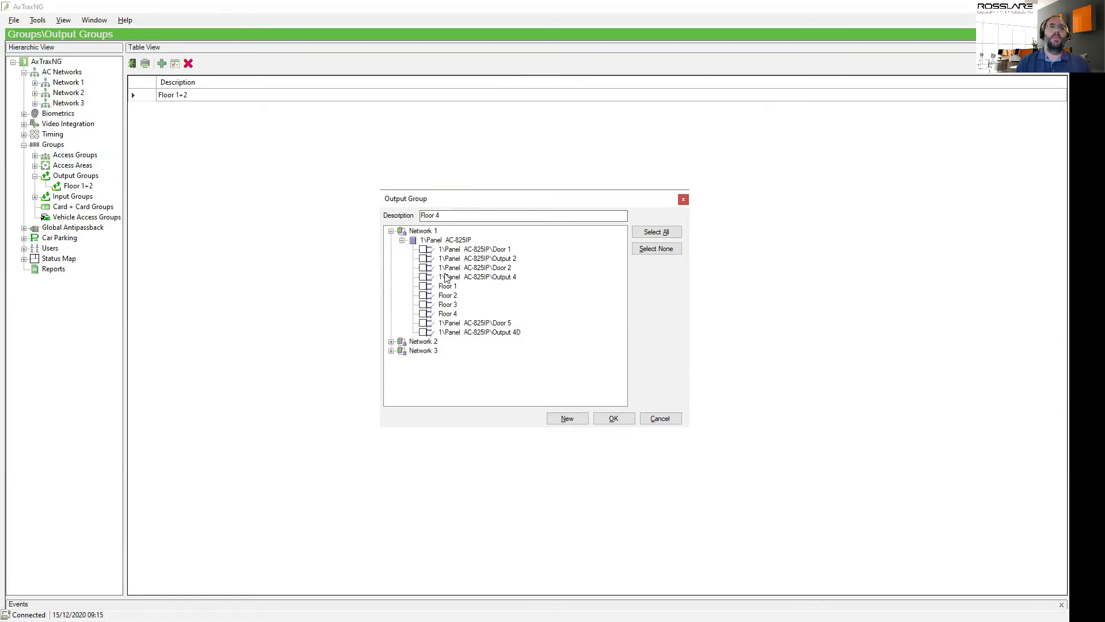
click(613, 419)
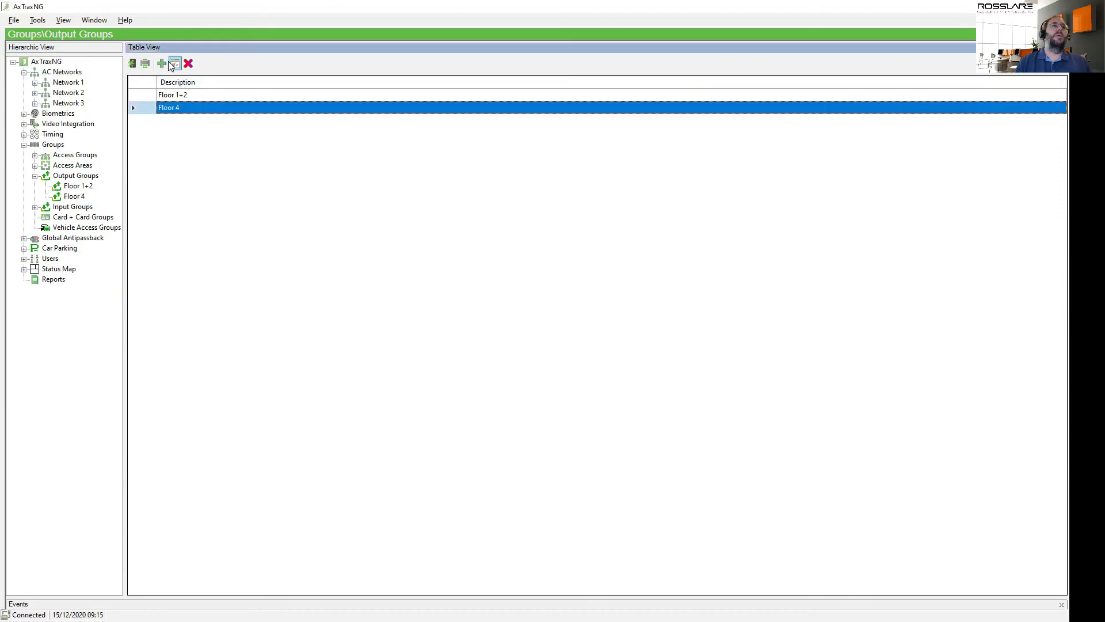
Step: Create a third output group named "All floors" from the floor outputs of the Network 1 panel
click(162, 63)
text(All floors)
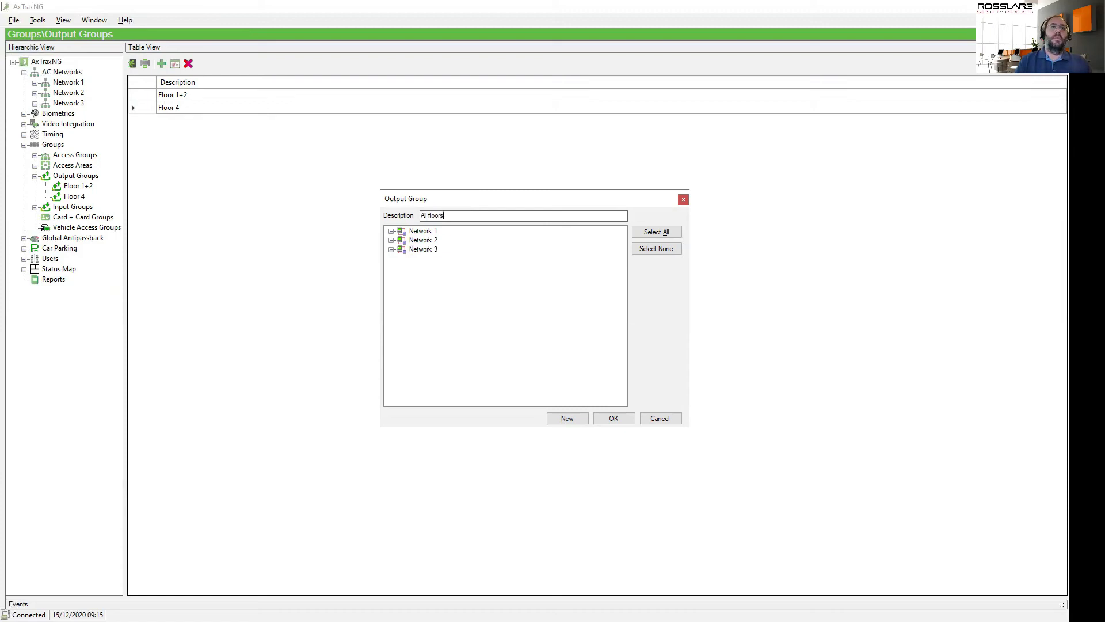
click(391, 231)
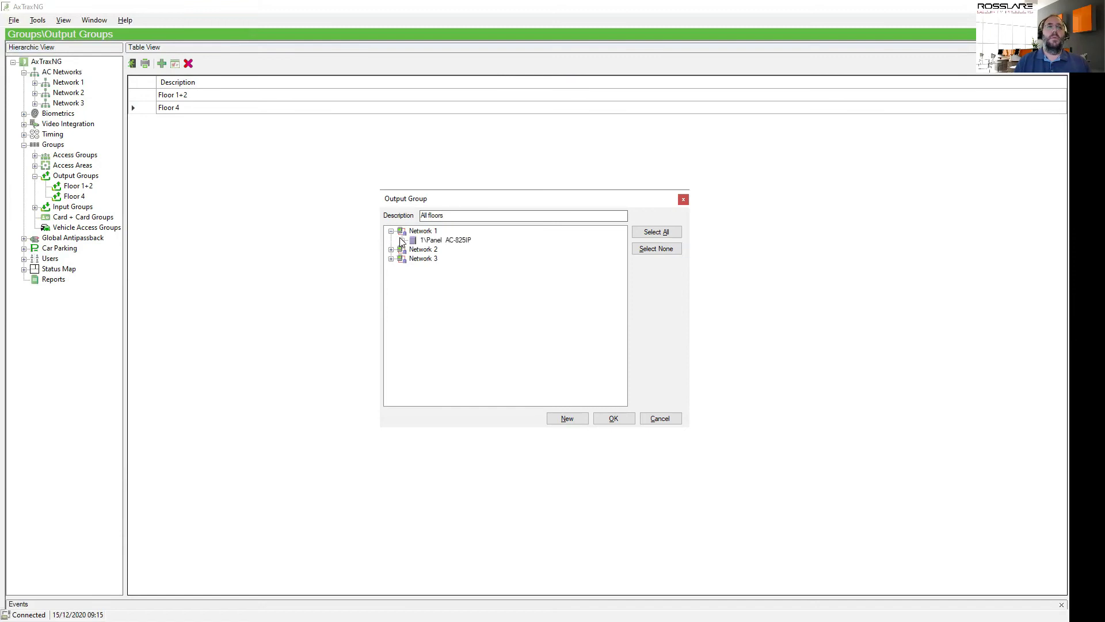
click(402, 240)
click(423, 286)
click(423, 295)
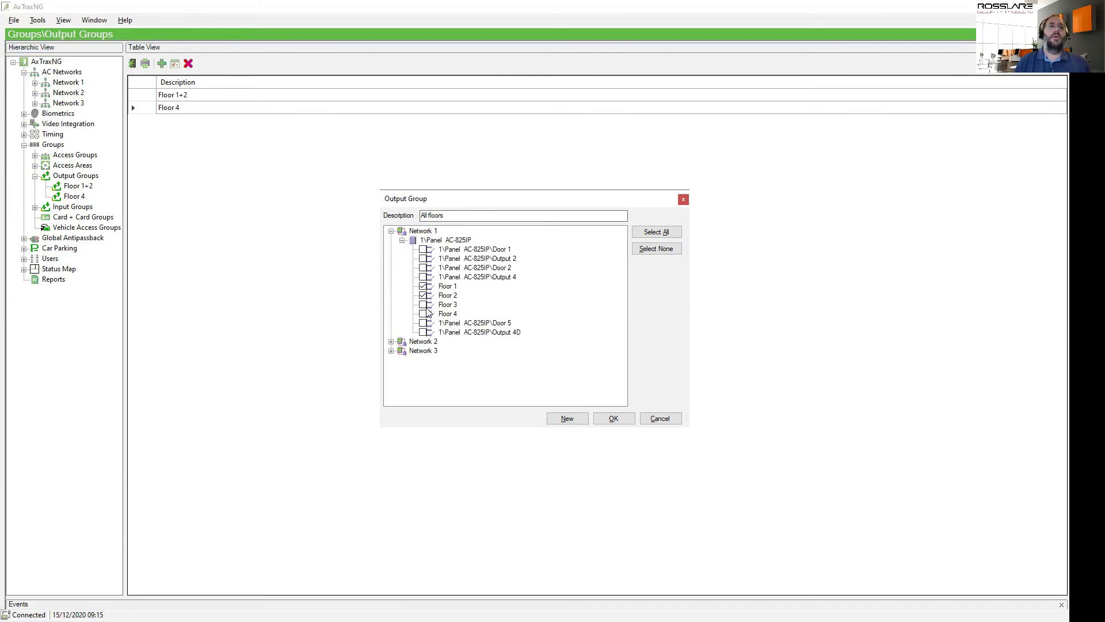
click(424, 313)
click(612, 418)
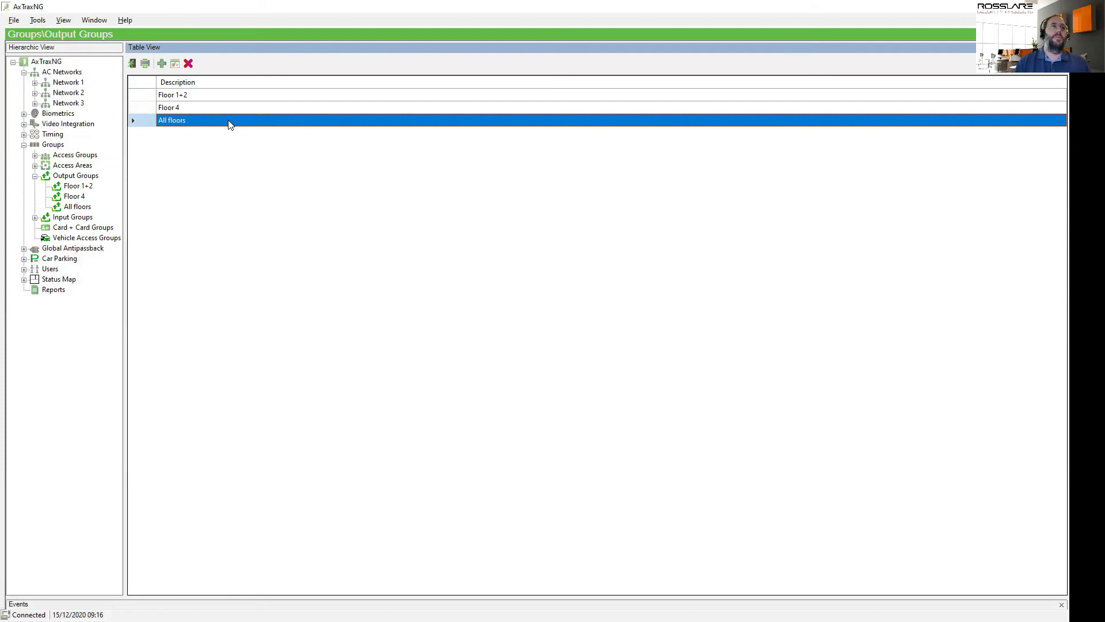
Step: Add a new user to the General department and enter the user's first and last name
click(20, 268)
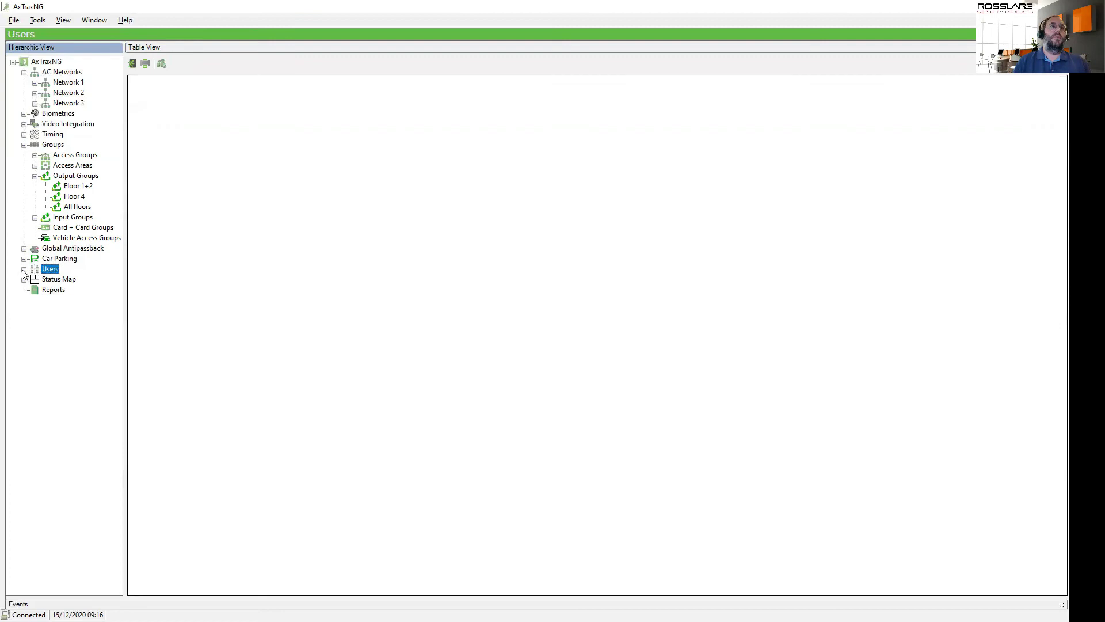
click(23, 269)
click(64, 279)
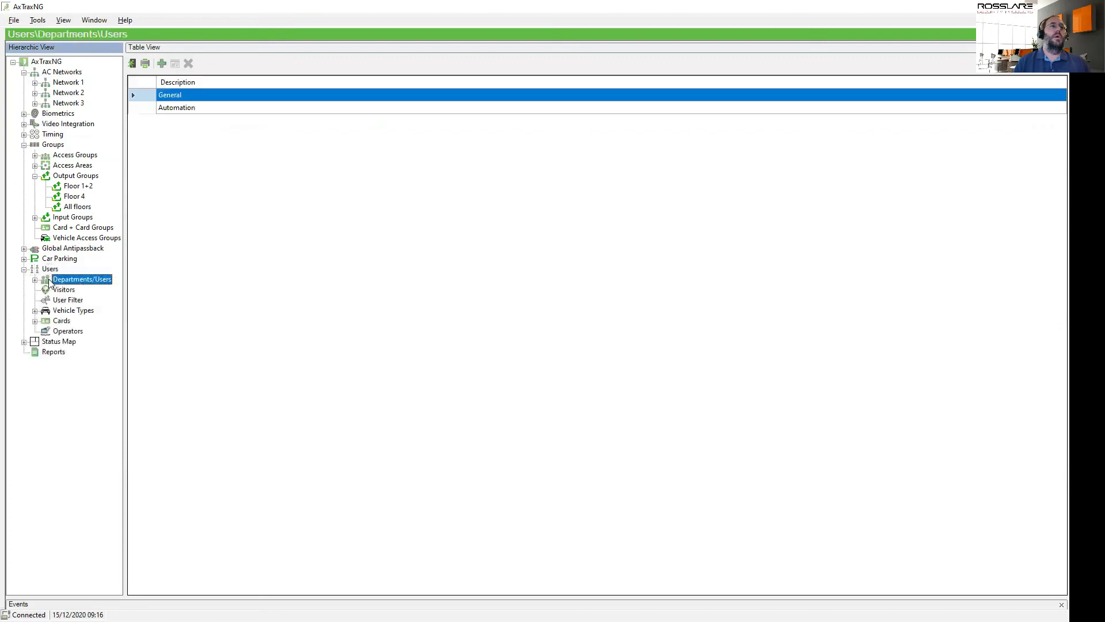
click(35, 280)
click(57, 289)
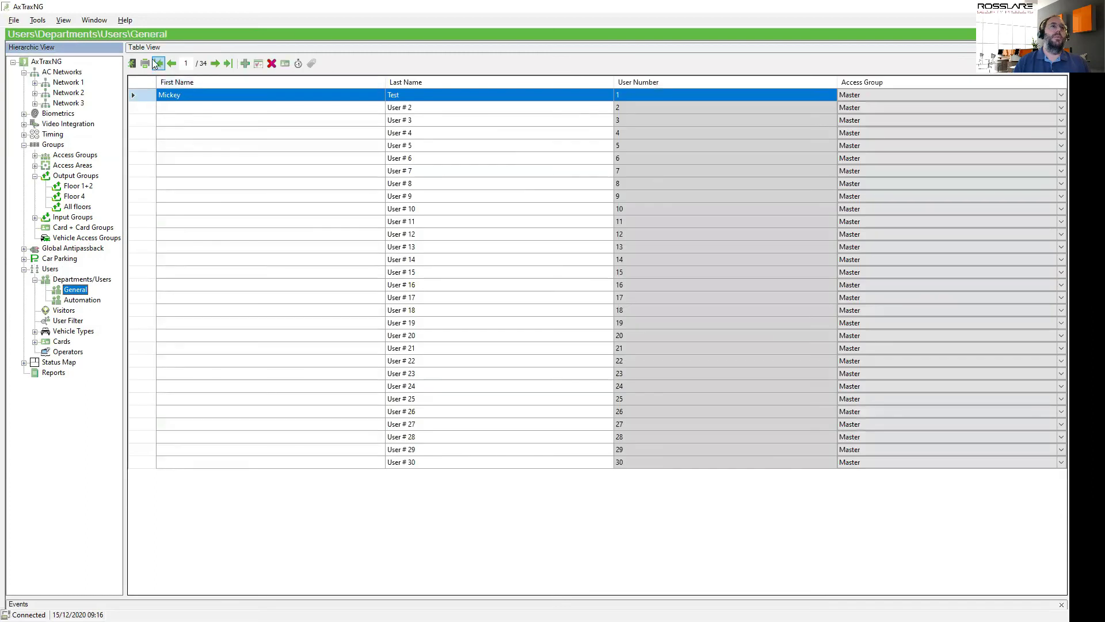
click(248, 63)
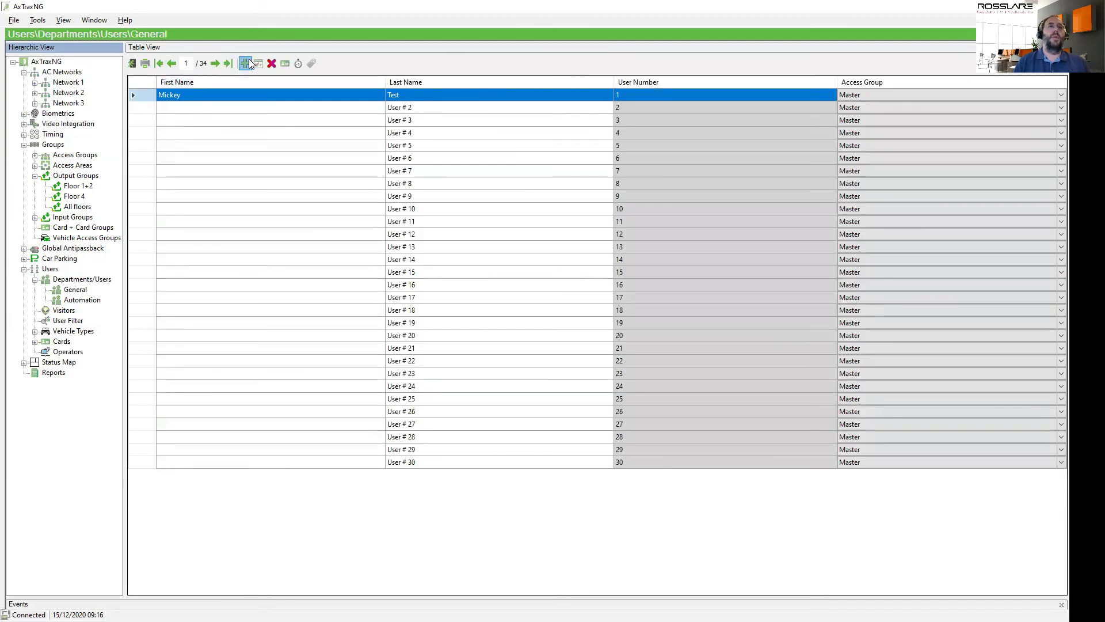
text(Mickel)
click(516, 203)
text(E)
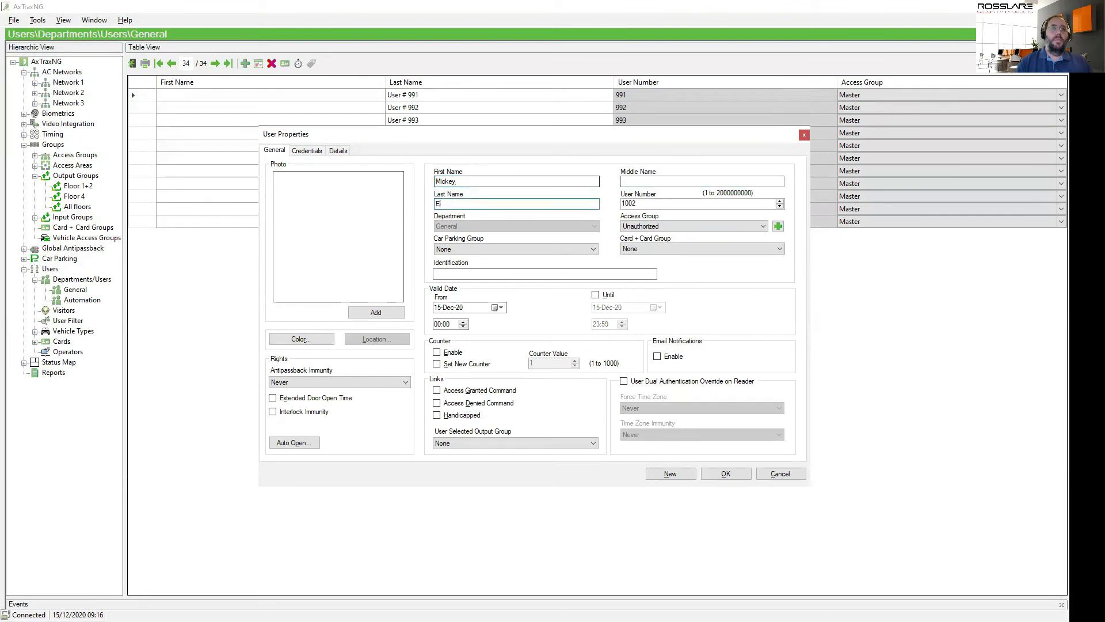
text(levator)
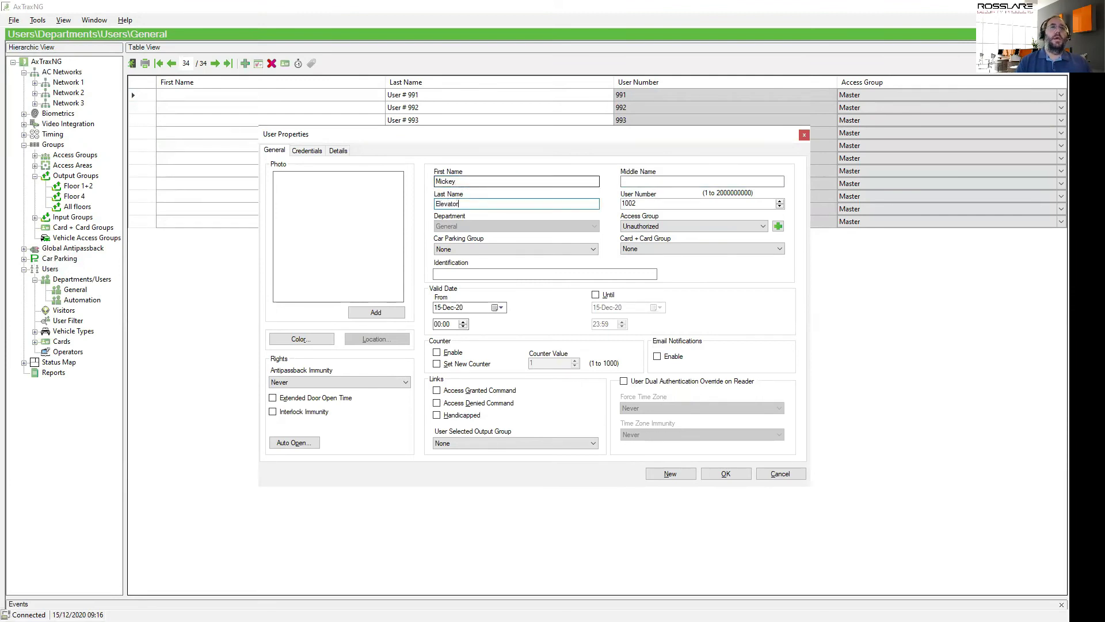
Step: Add a photo to the new user from a graphic file in the Pictures folder
click(388, 314)
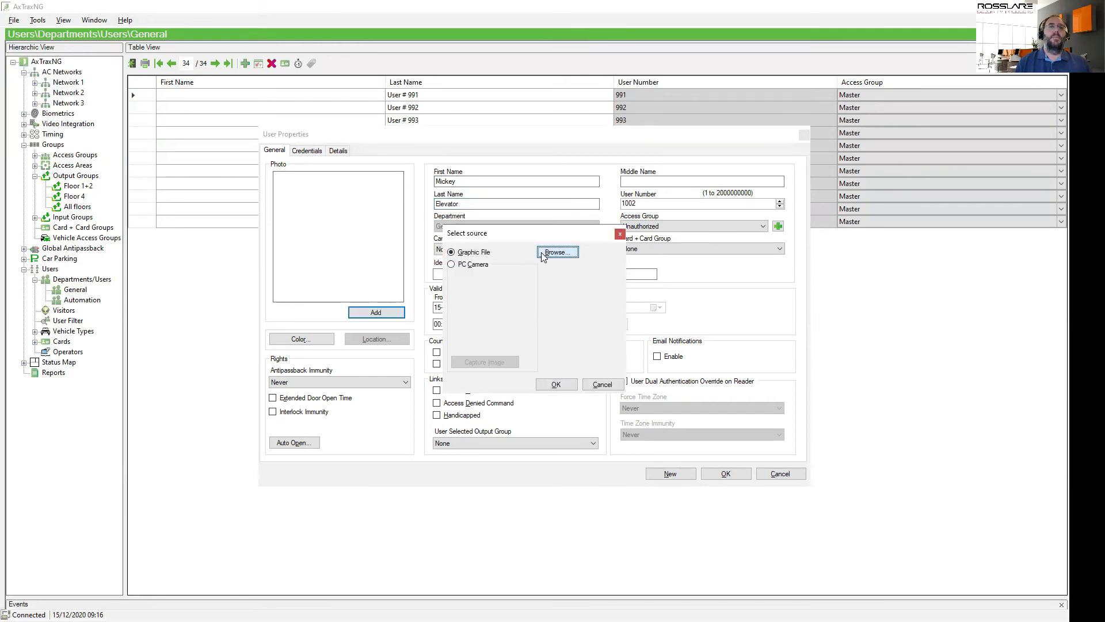
click(543, 254)
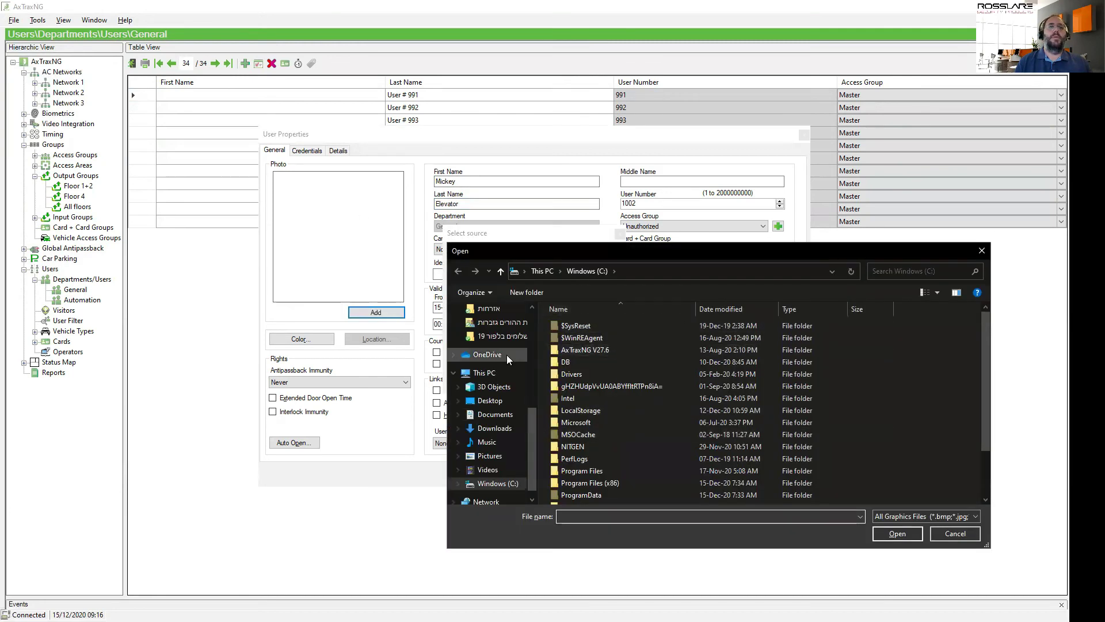
click(490, 455)
click(831, 336)
click(897, 534)
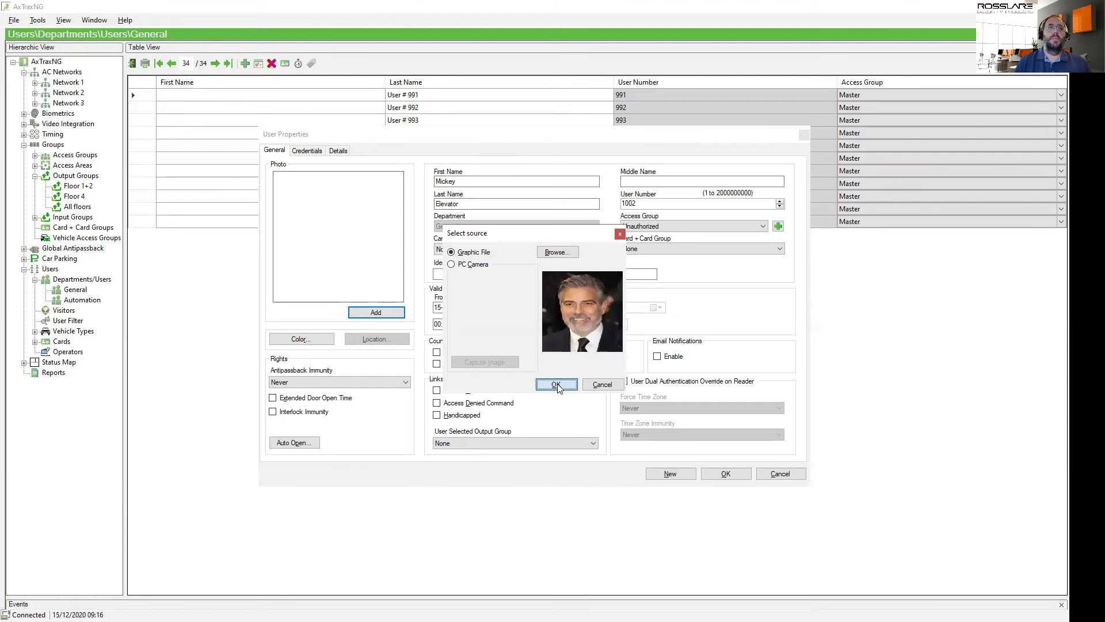
click(556, 384)
Step: Try to enroll the user's L3 fingerprint as a credential with Terminal 1 as the enrollment device
click(307, 150)
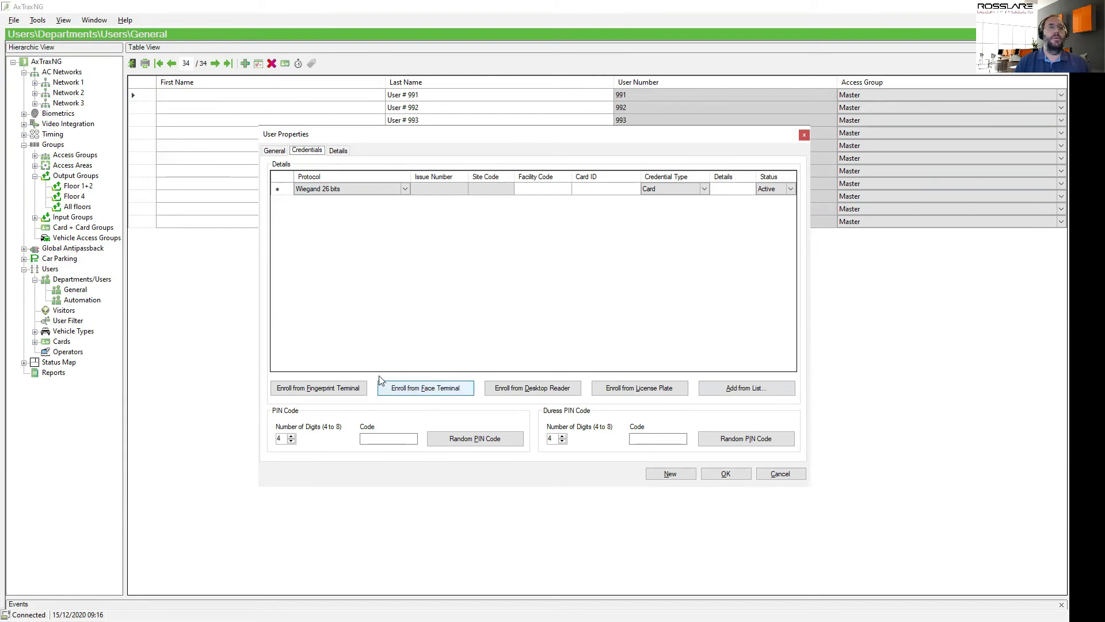
click(348, 389)
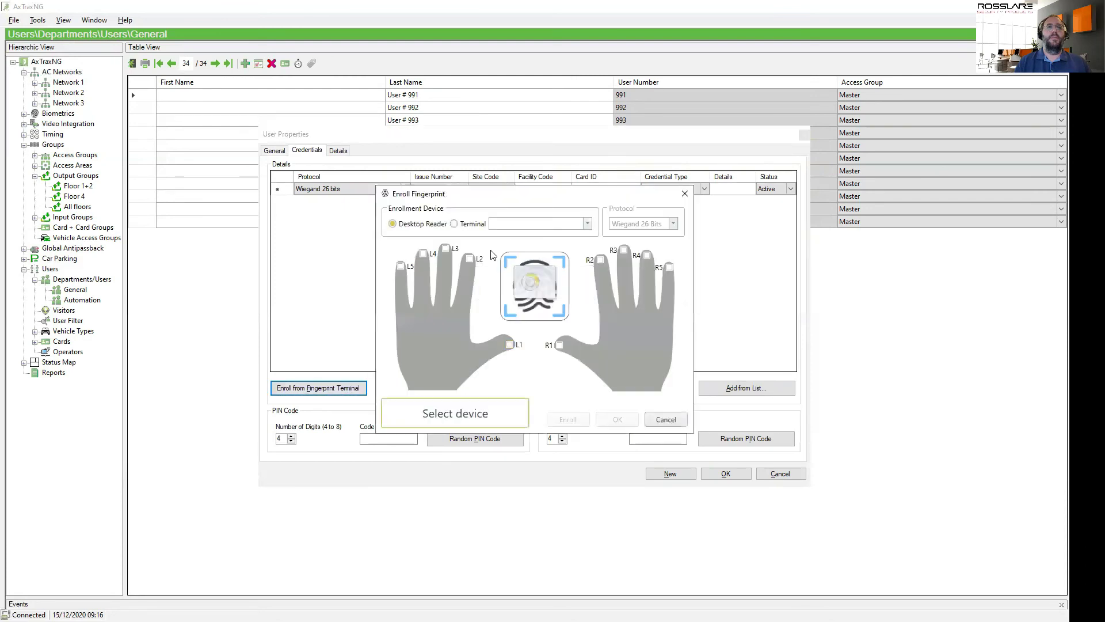
click(454, 224)
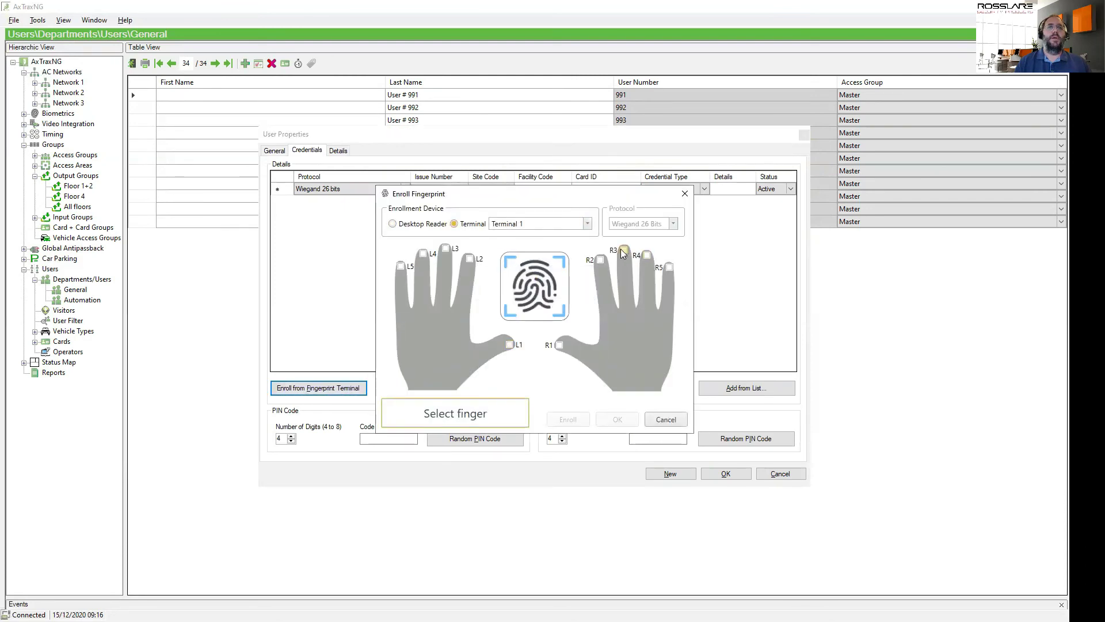
click(445, 248)
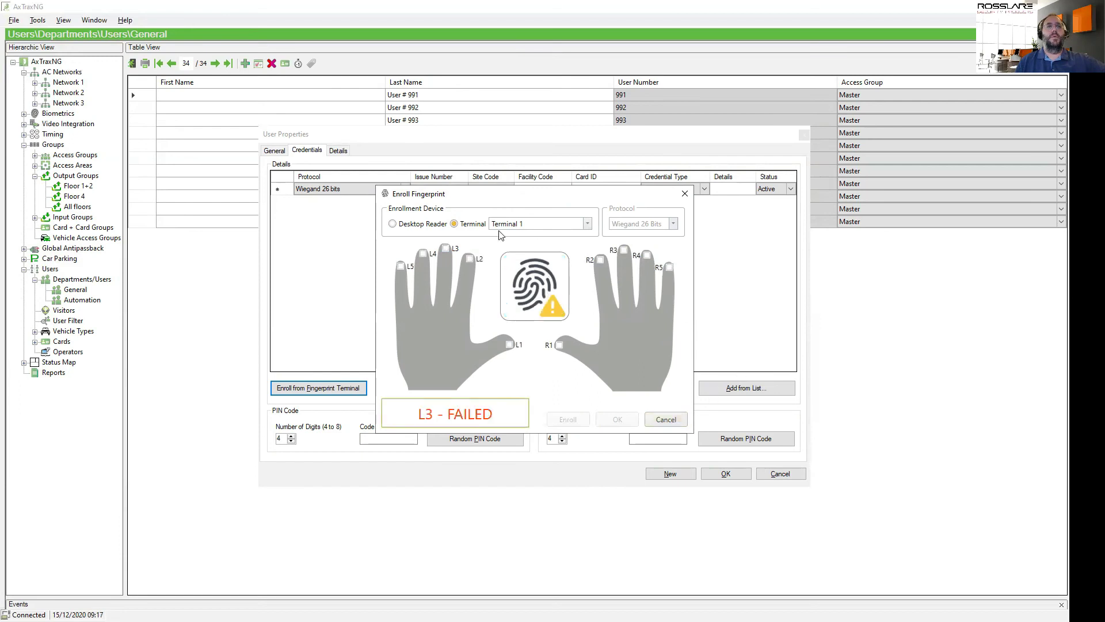
Step: Enroll the L3 fingerprint with Terminal 2 as the enrollment device and add it to the user's credentials
click(587, 224)
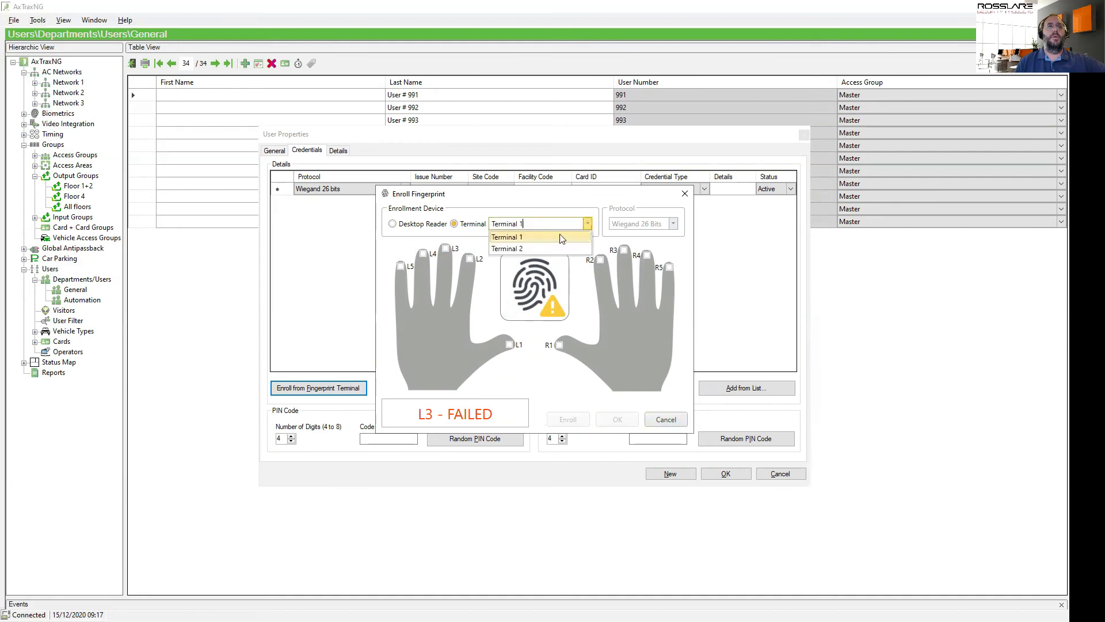
click(569, 247)
click(445, 248)
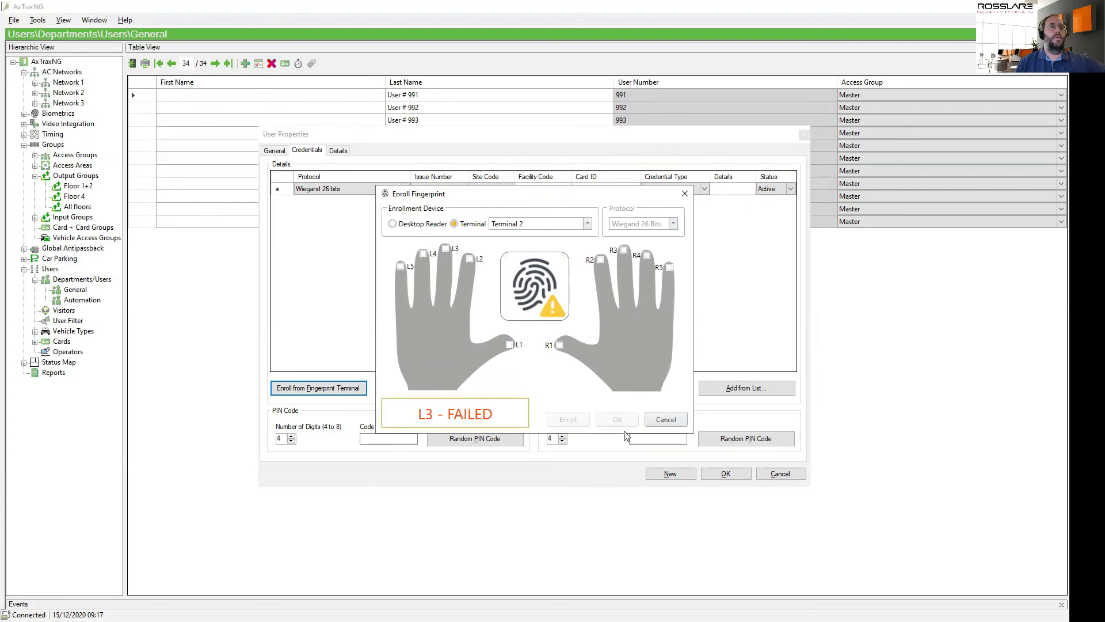
click(446, 249)
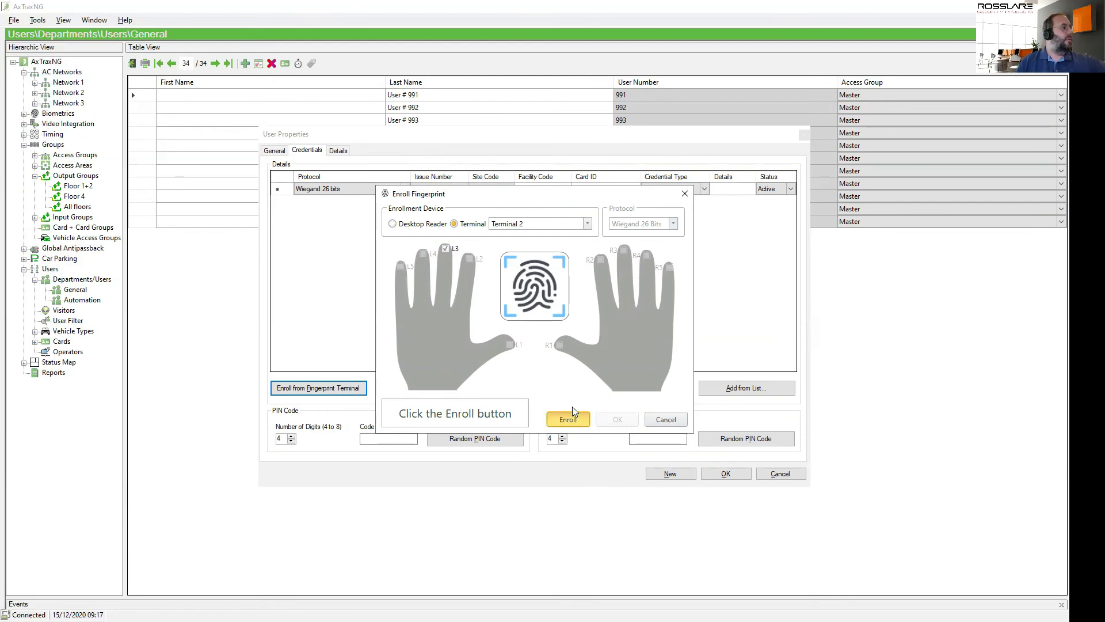
click(572, 410)
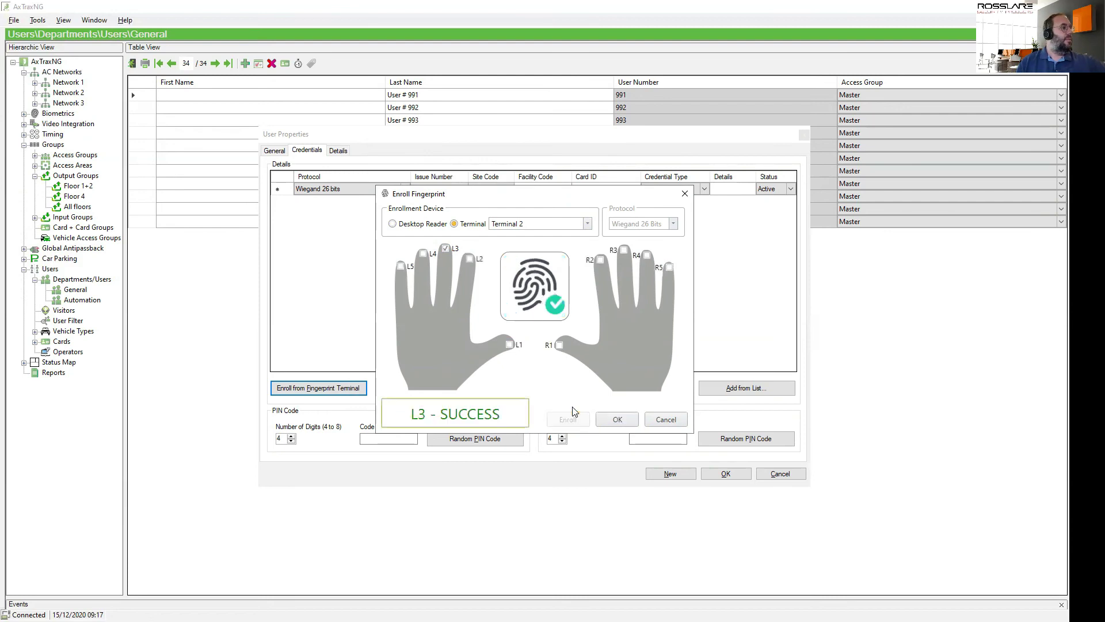
click(606, 422)
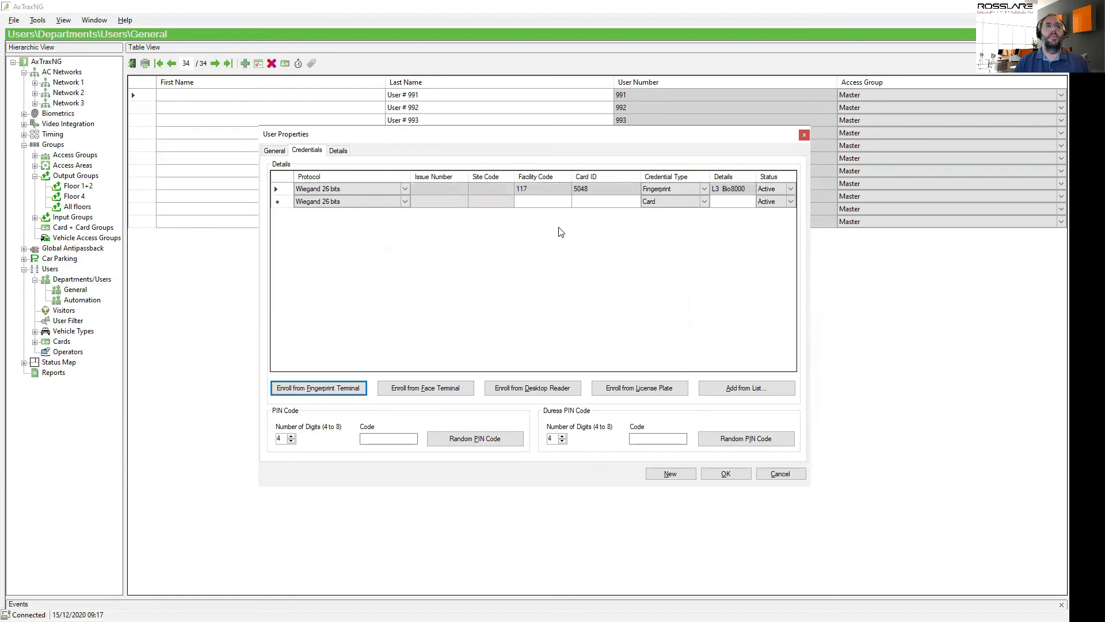
Step: Set the user's selected output group to Floor 1+2 and the access group to Master, and save the user
click(274, 151)
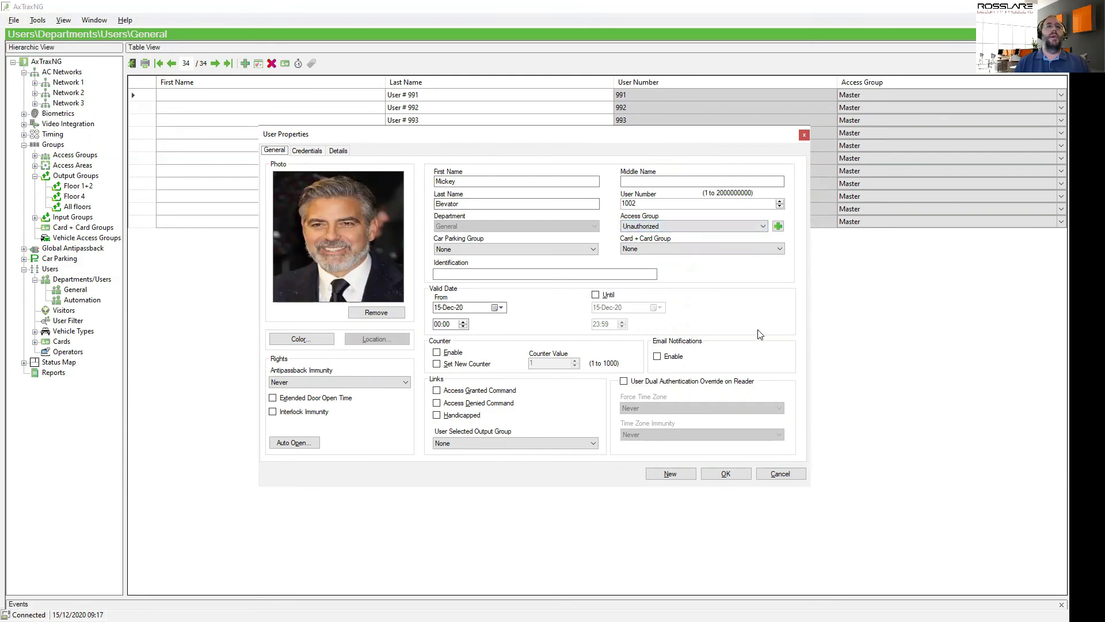
click(499, 444)
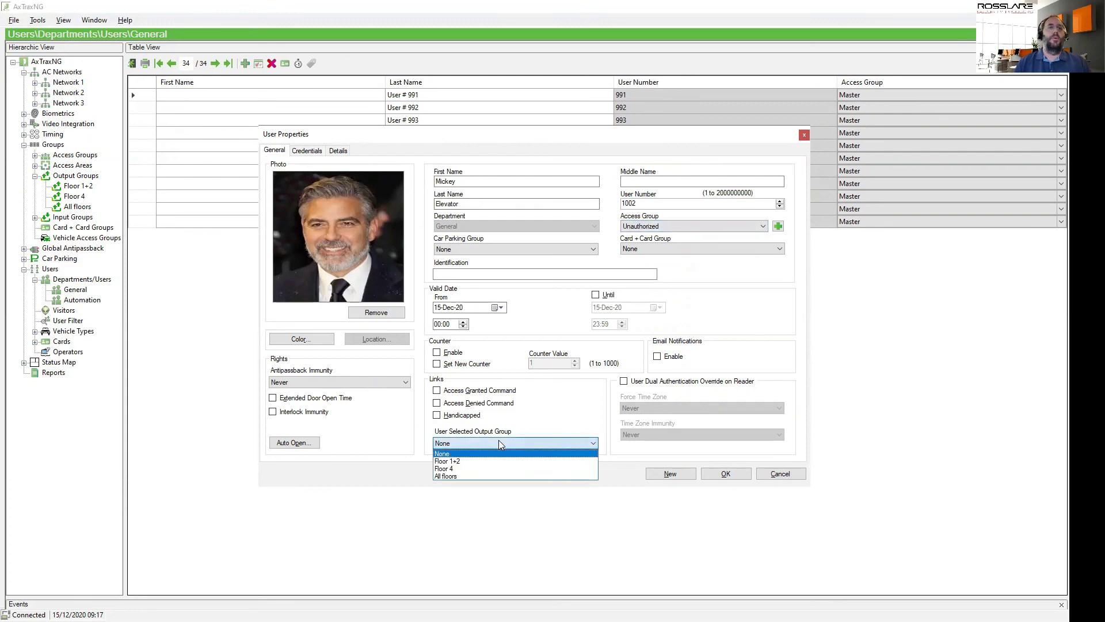
click(451, 461)
click(686, 226)
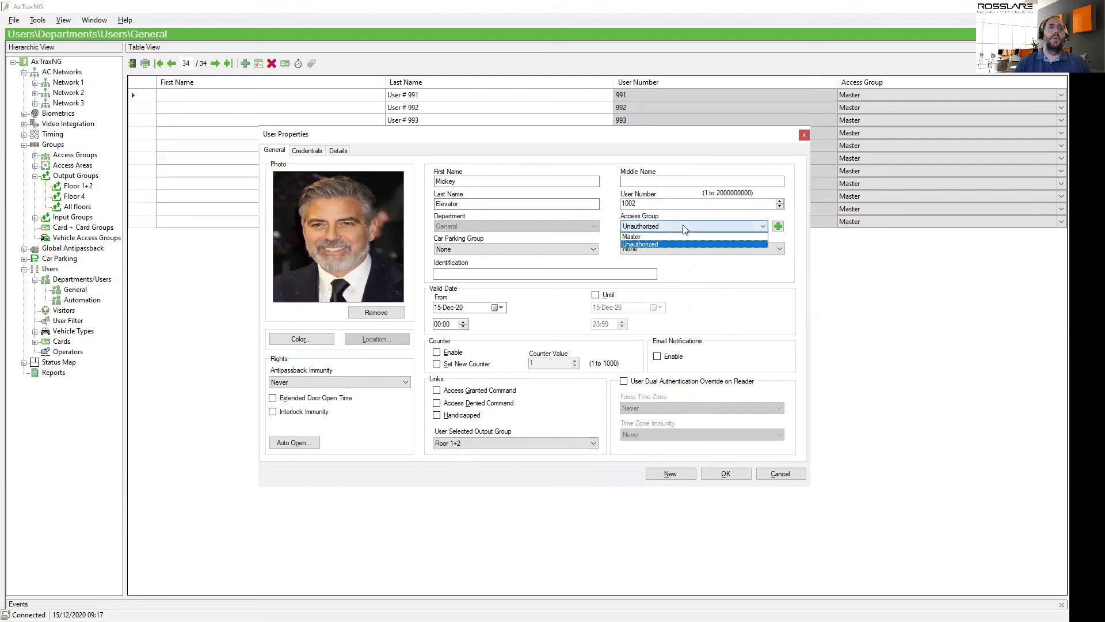
click(632, 237)
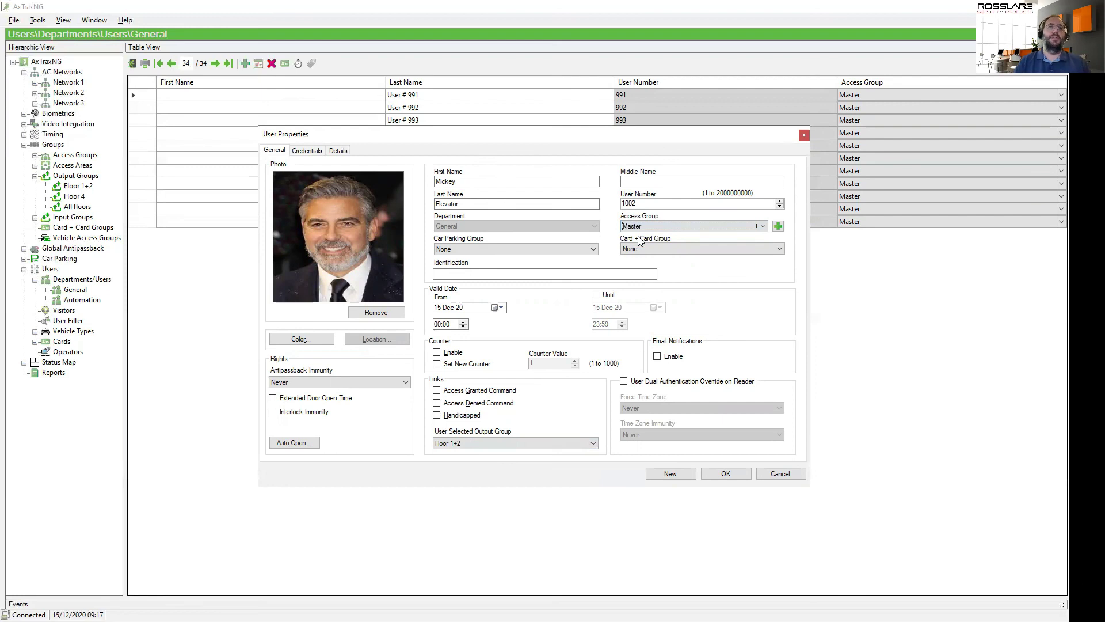
click(725, 481)
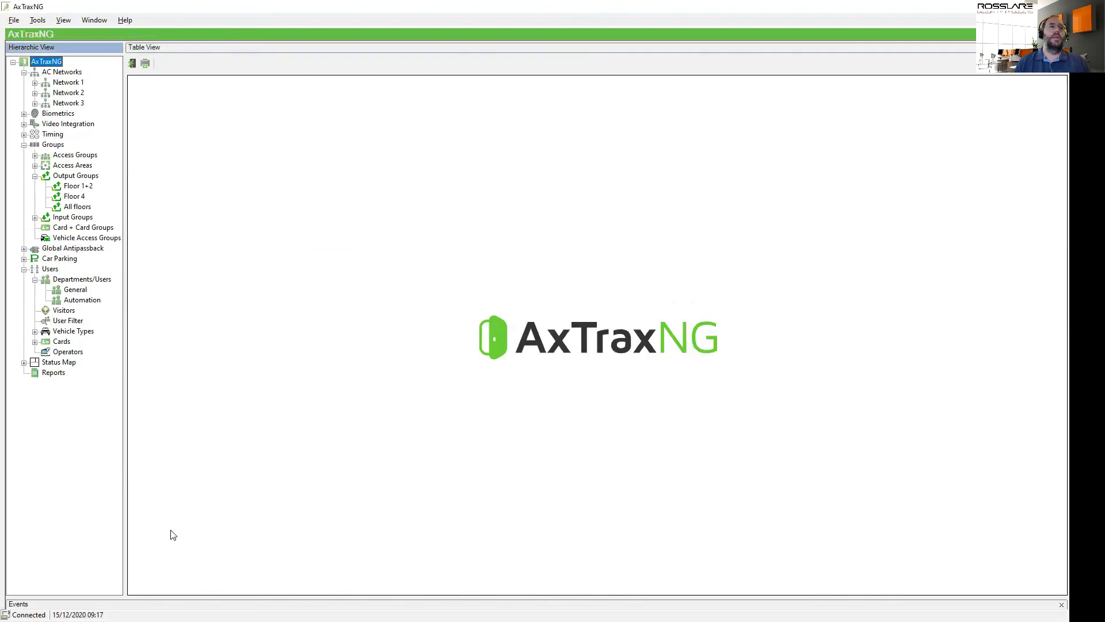
Step: Enlarge the Events log so that its recent entries can be read
drag(167, 598, 179, 445)
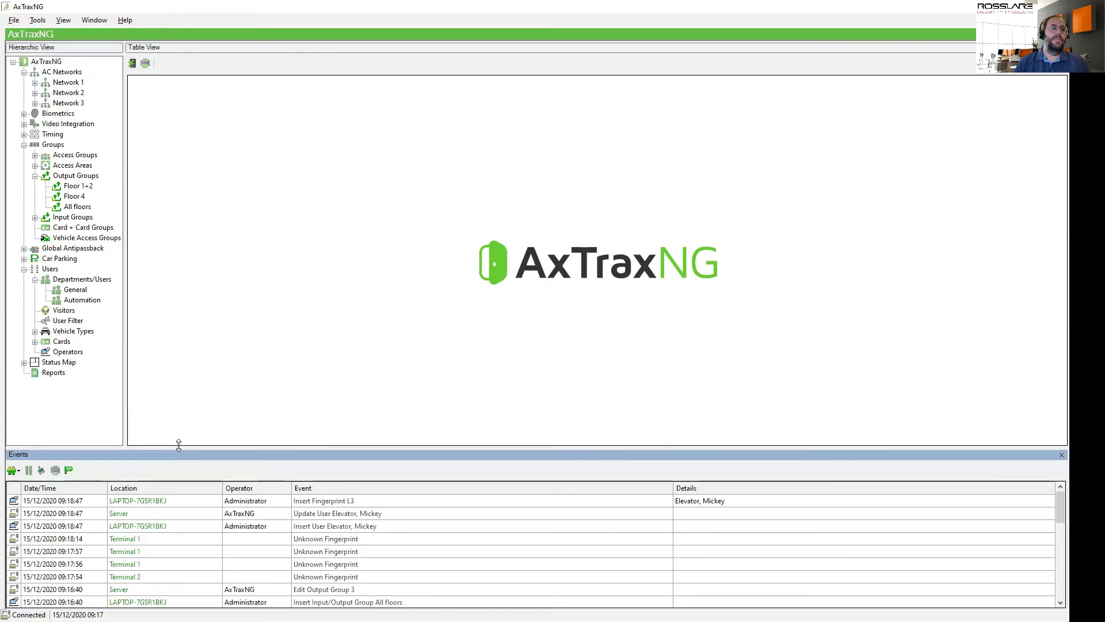